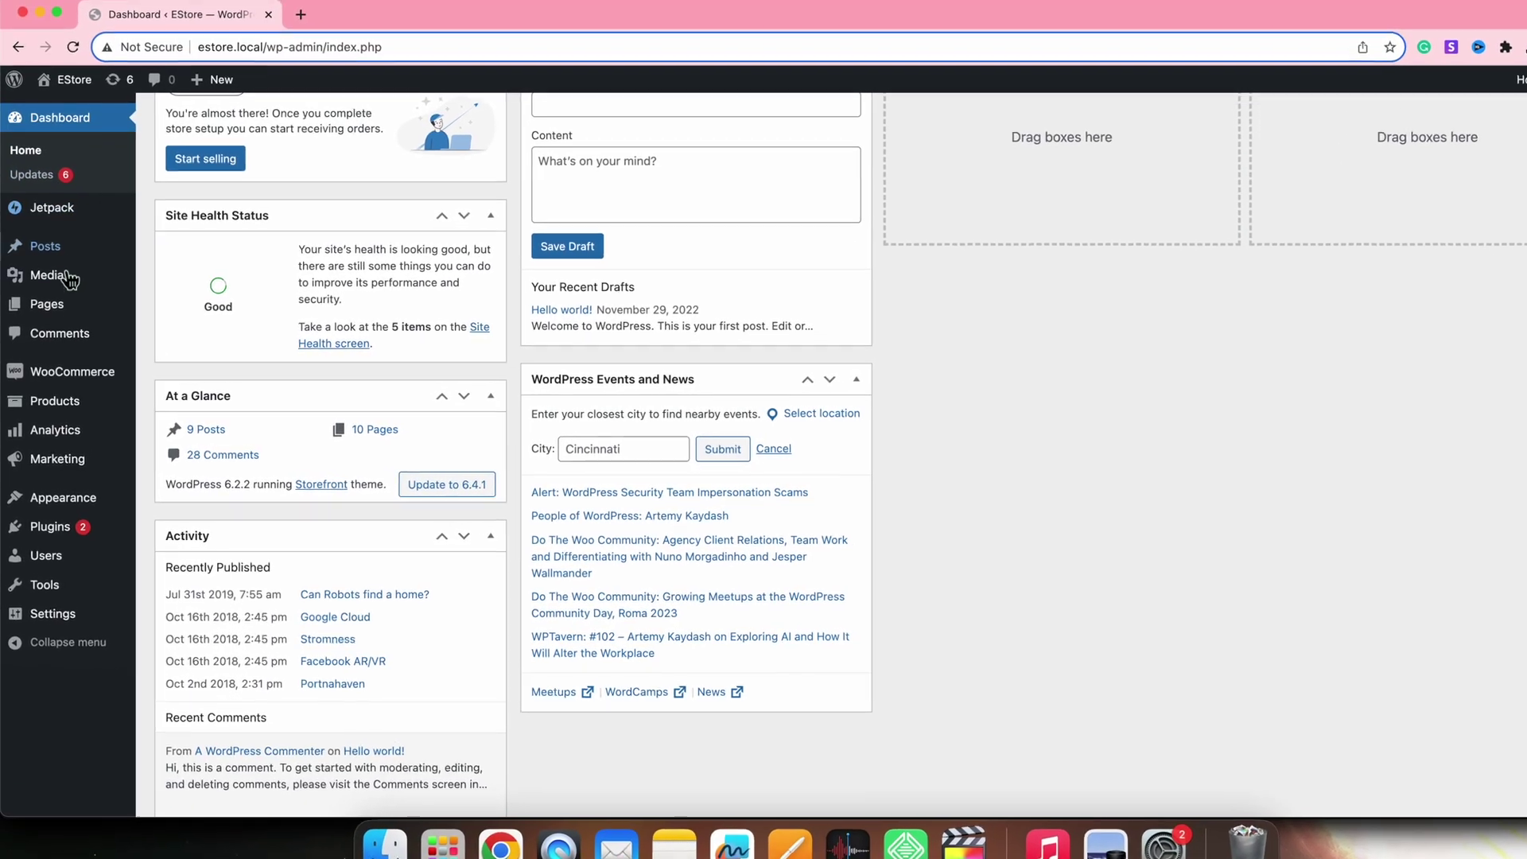
Search the theme directory for 'astra', then install and activate the Astra theme
mouse_move(58, 373)
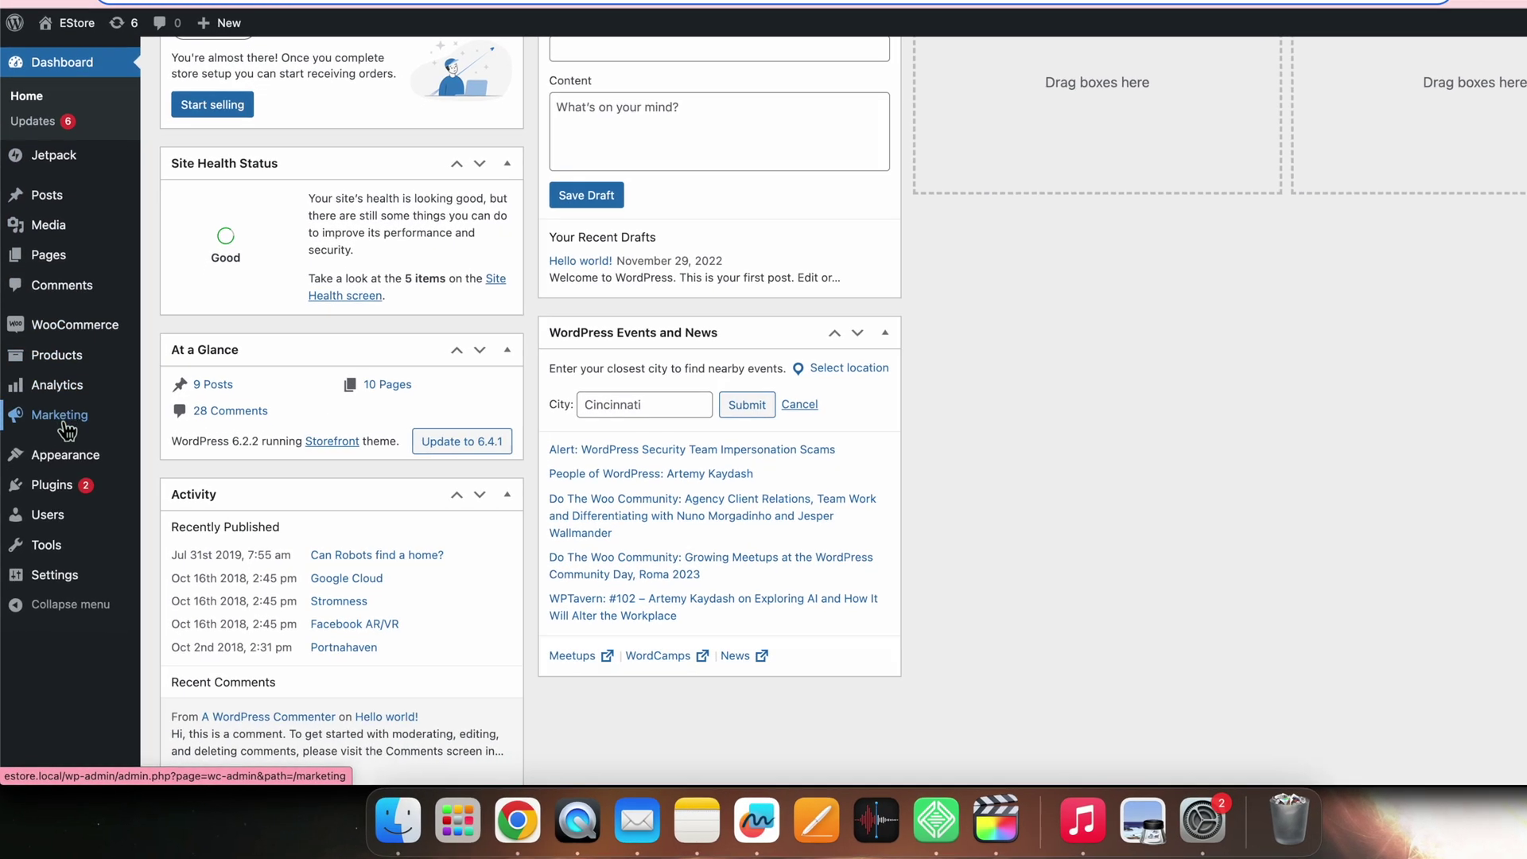
mouse_move(67, 454)
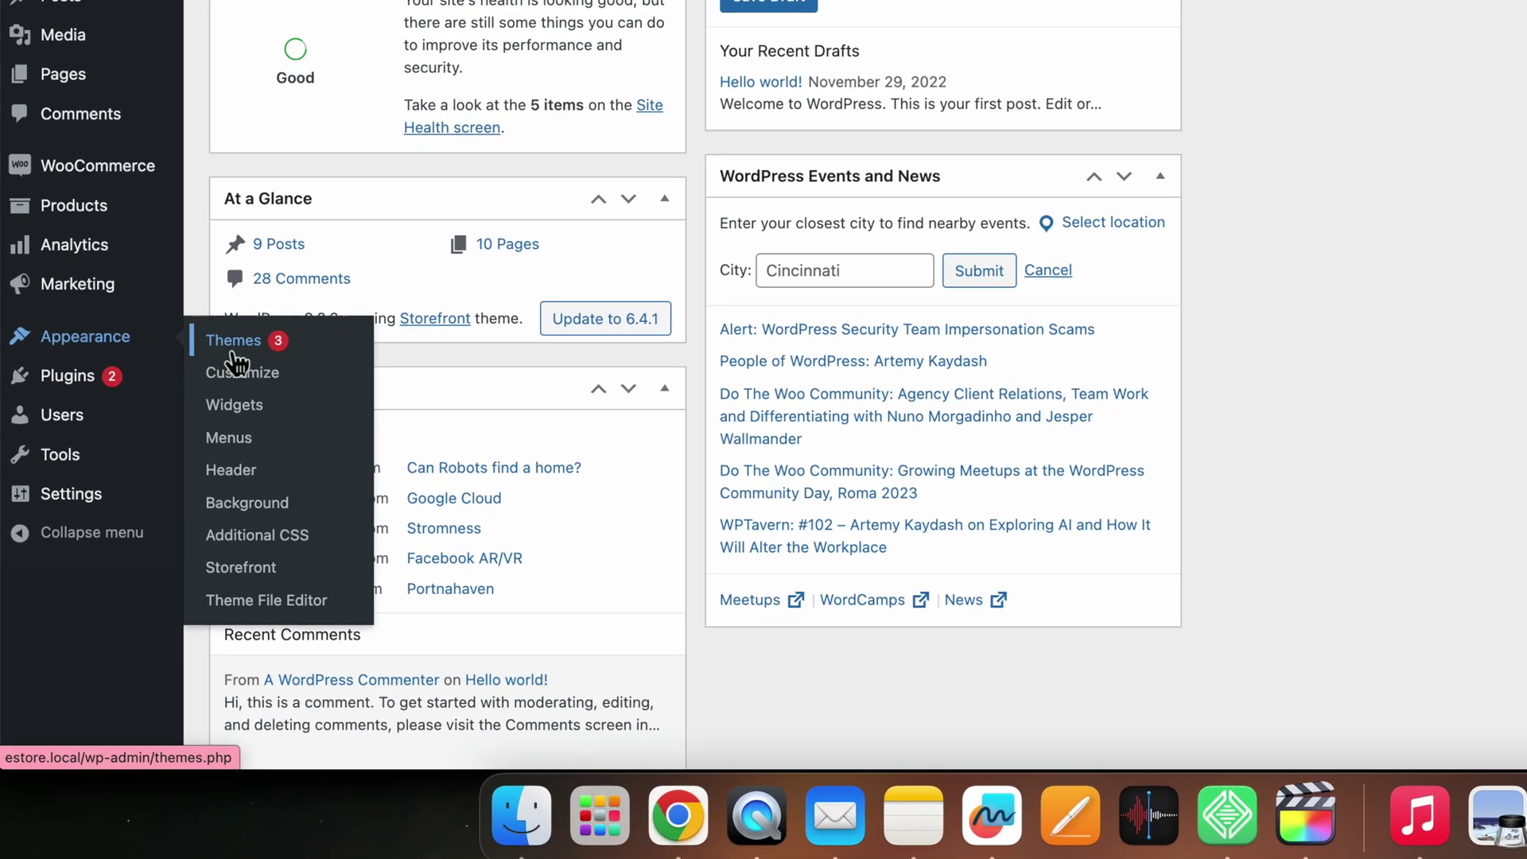
click(177, 459)
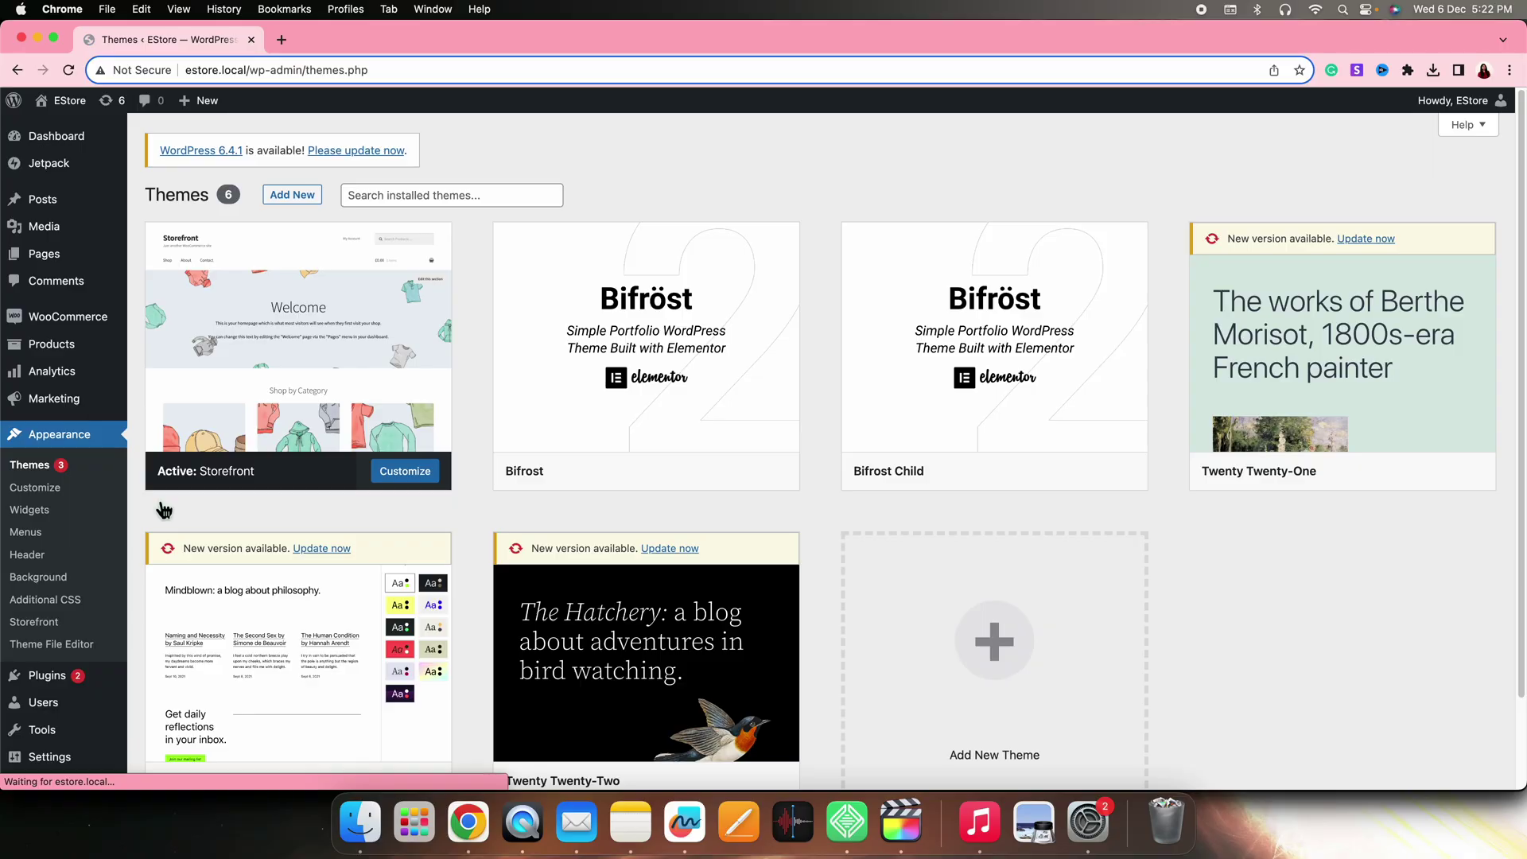
click(293, 197)
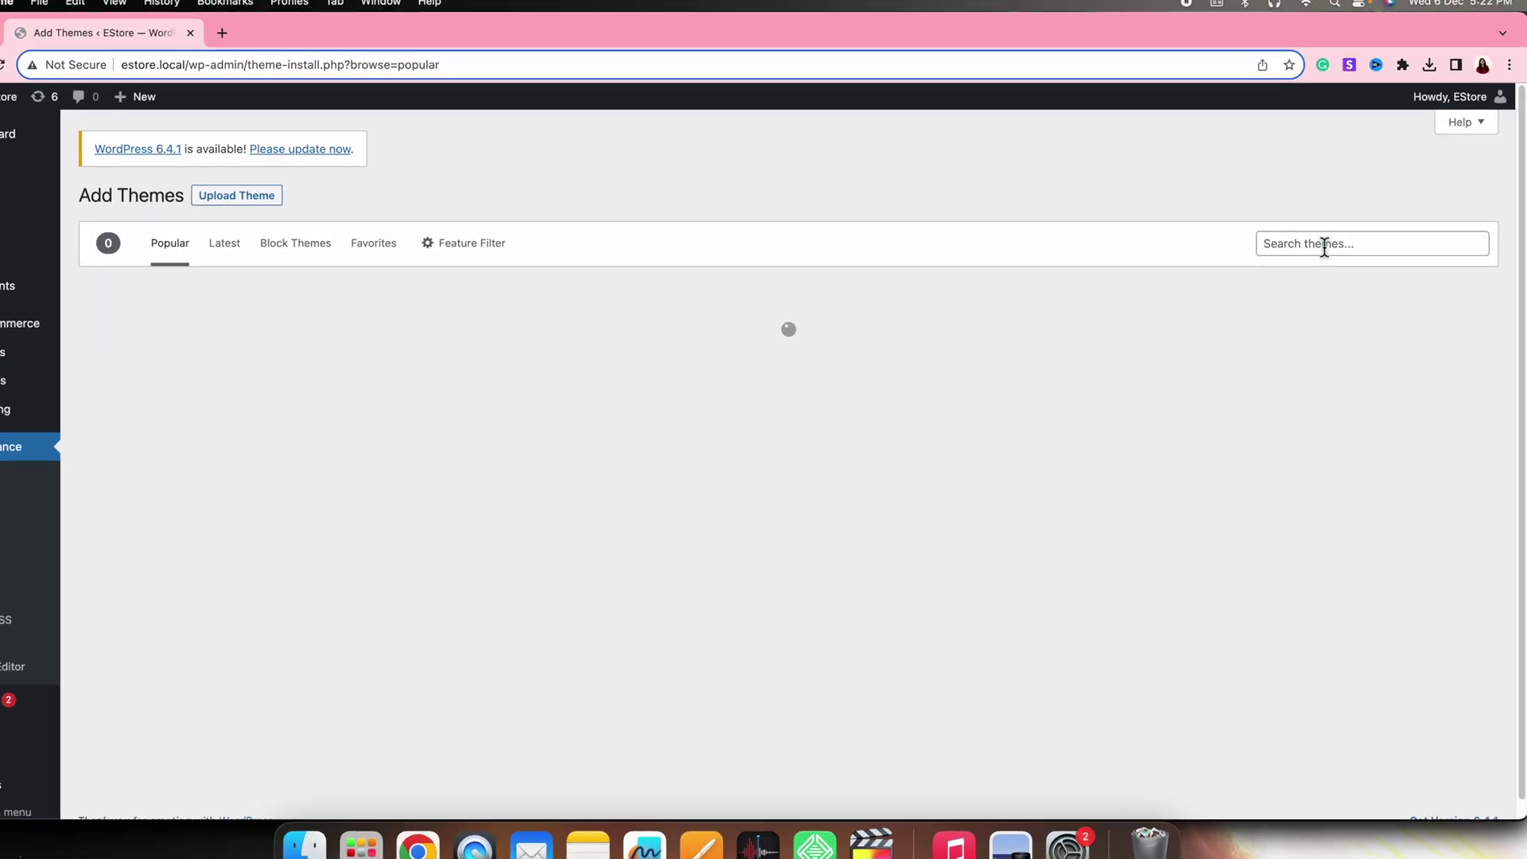
click(1330, 240)
text(a)
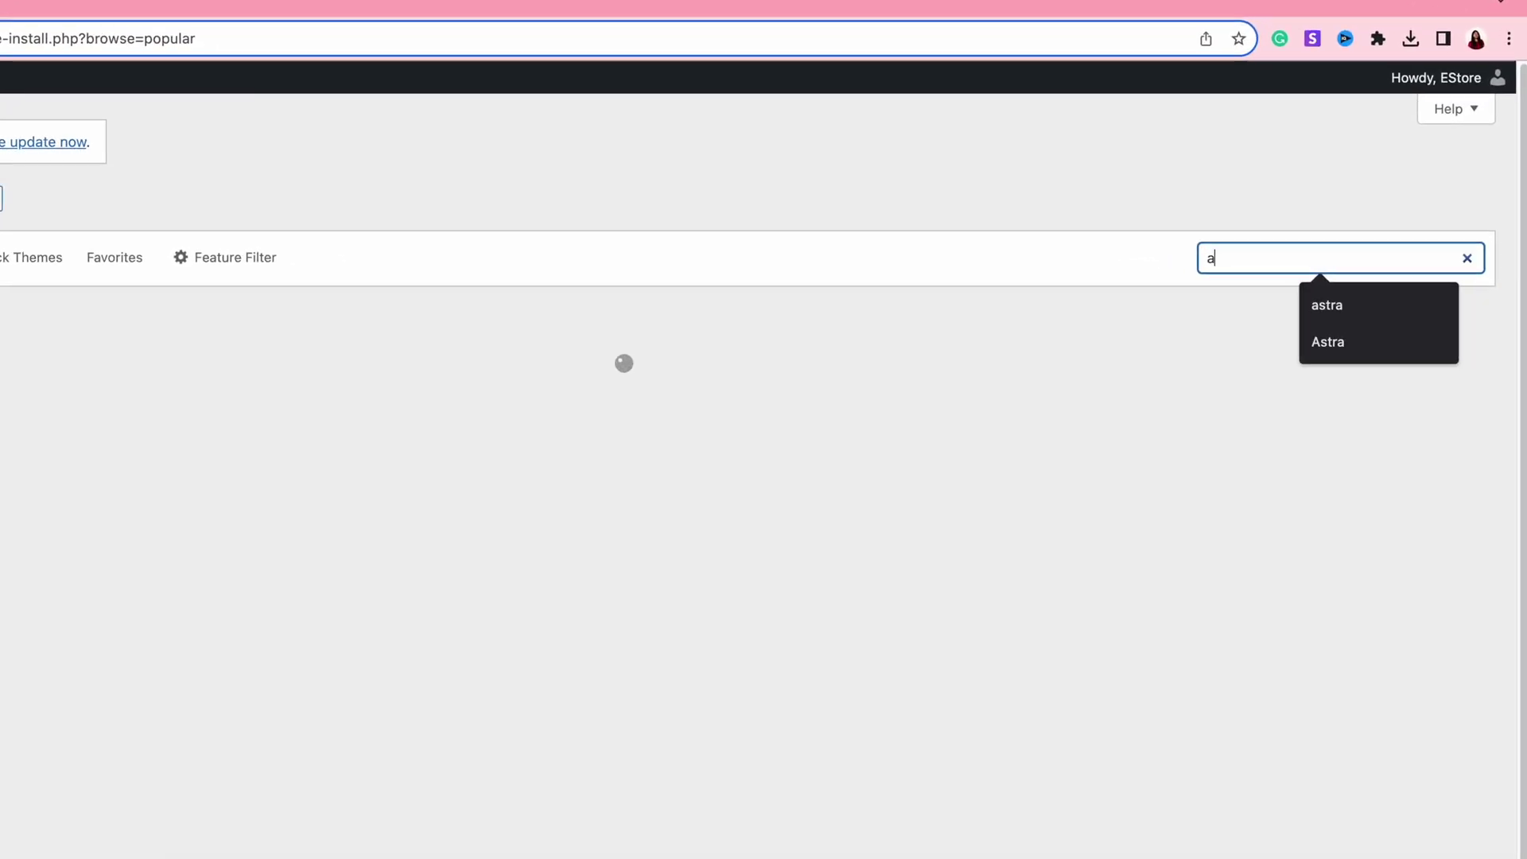
text(stra)
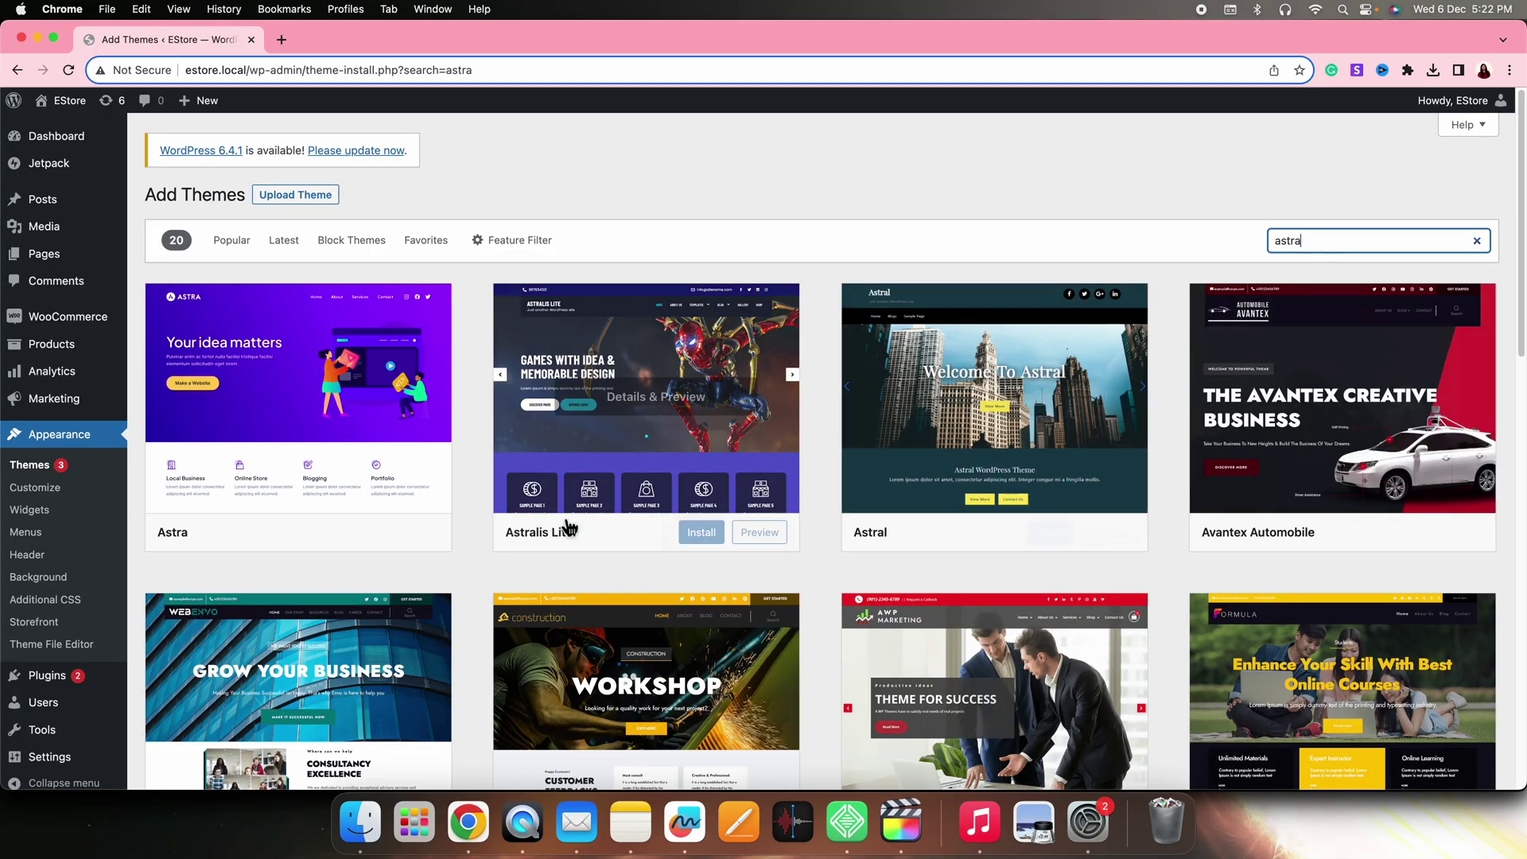
mouse_move(303, 522)
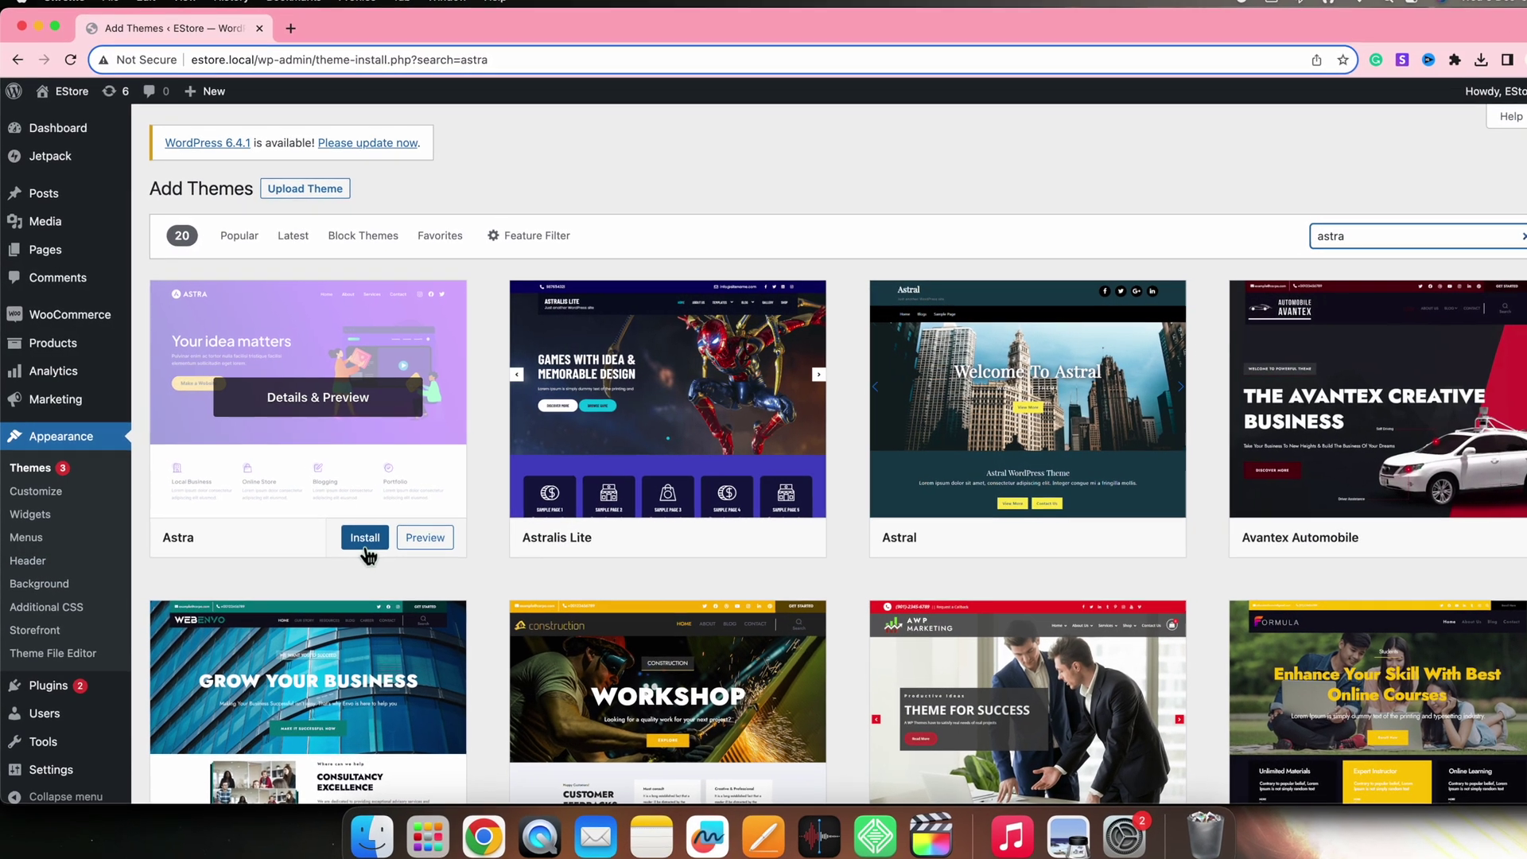
click(358, 534)
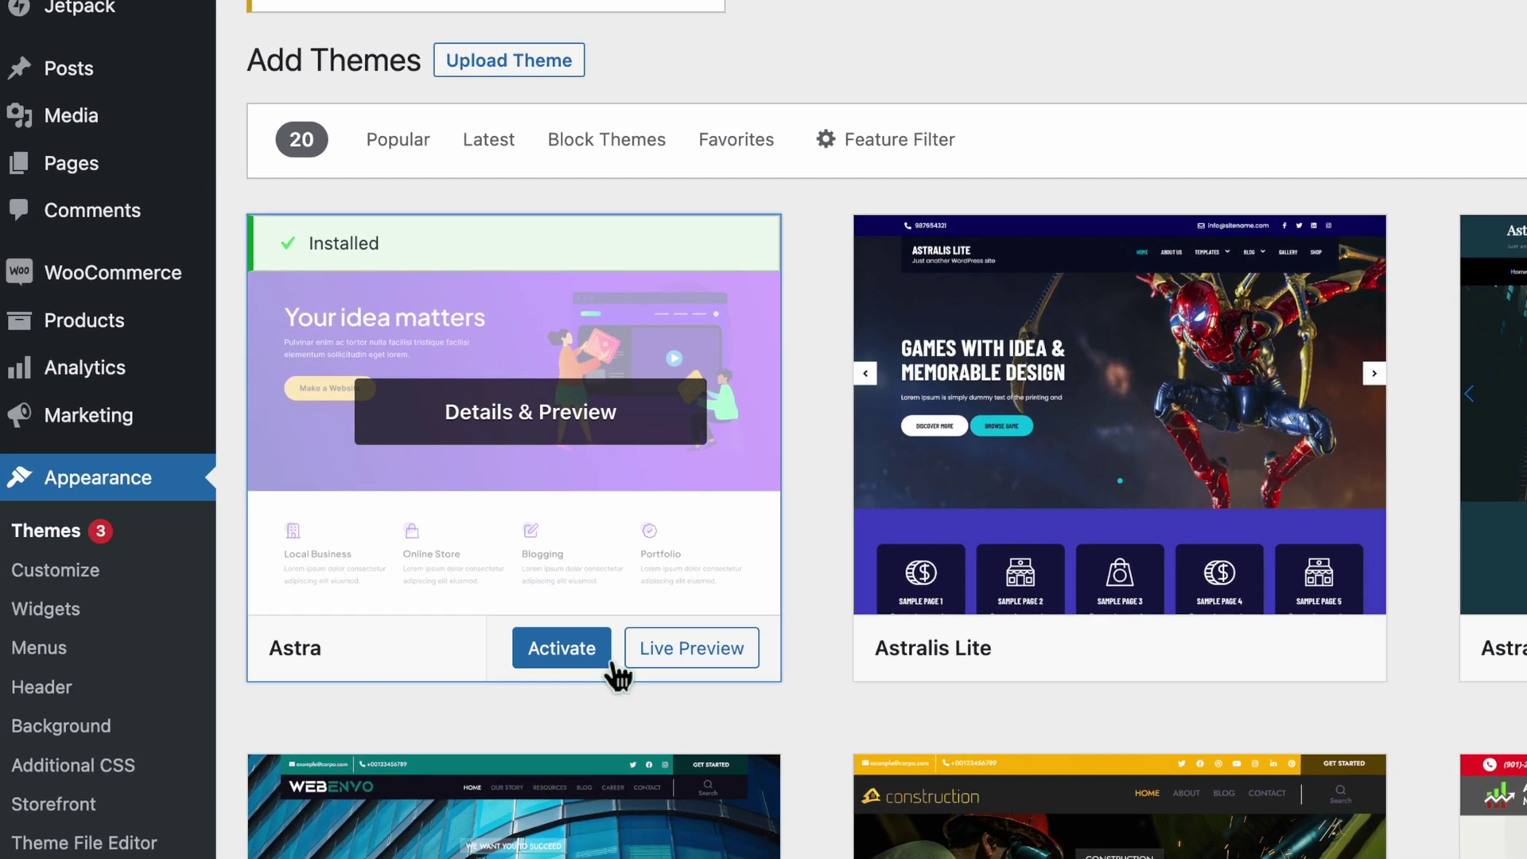
click(608, 664)
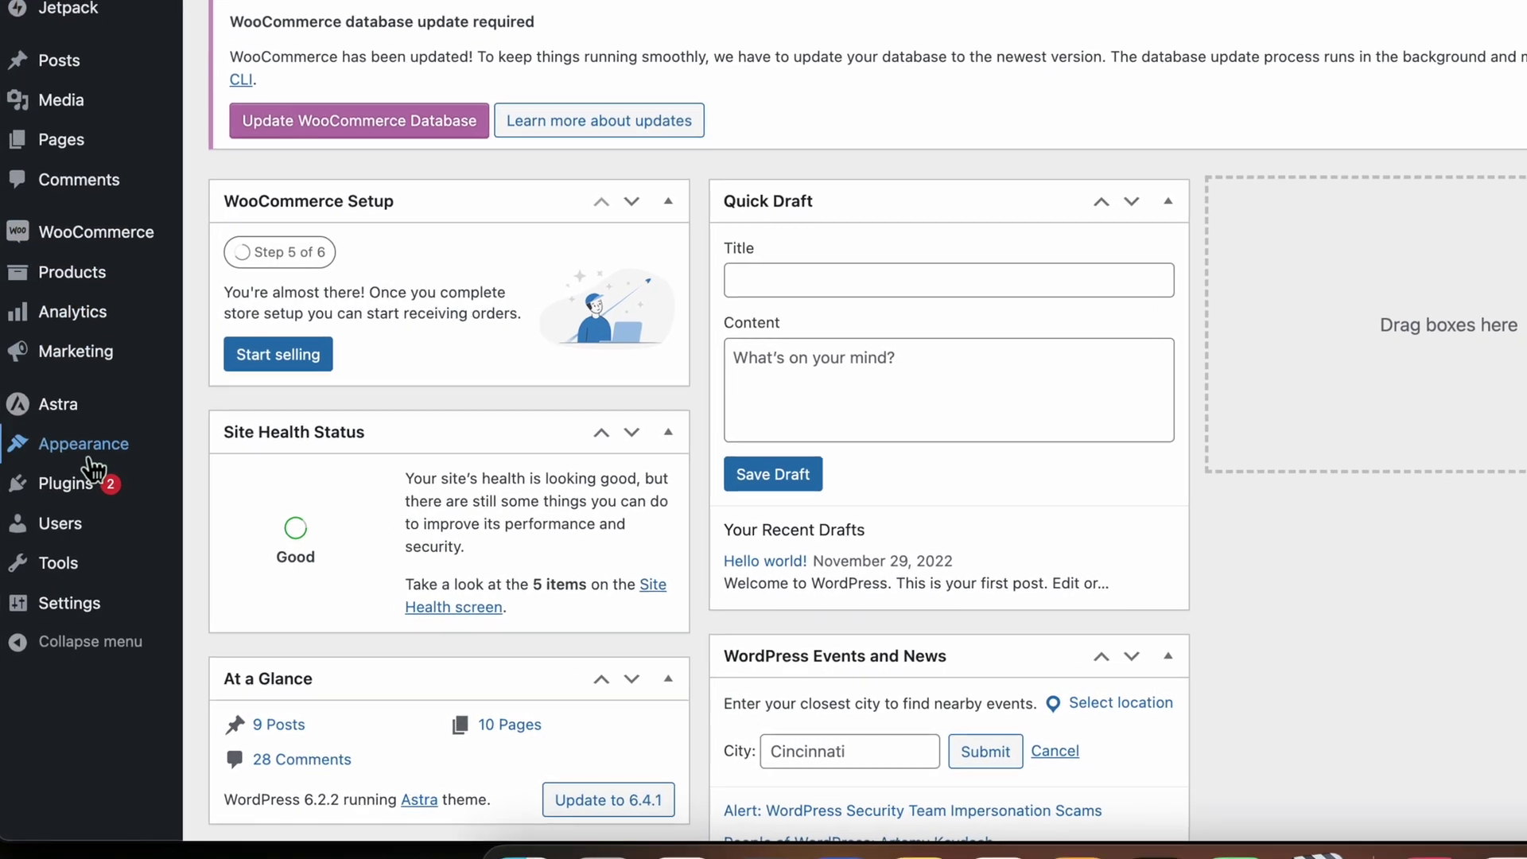
Open the Customizer's WooCommerce Product Catalog settings and set the shop container layout to Normal
mouse_move(47, 460)
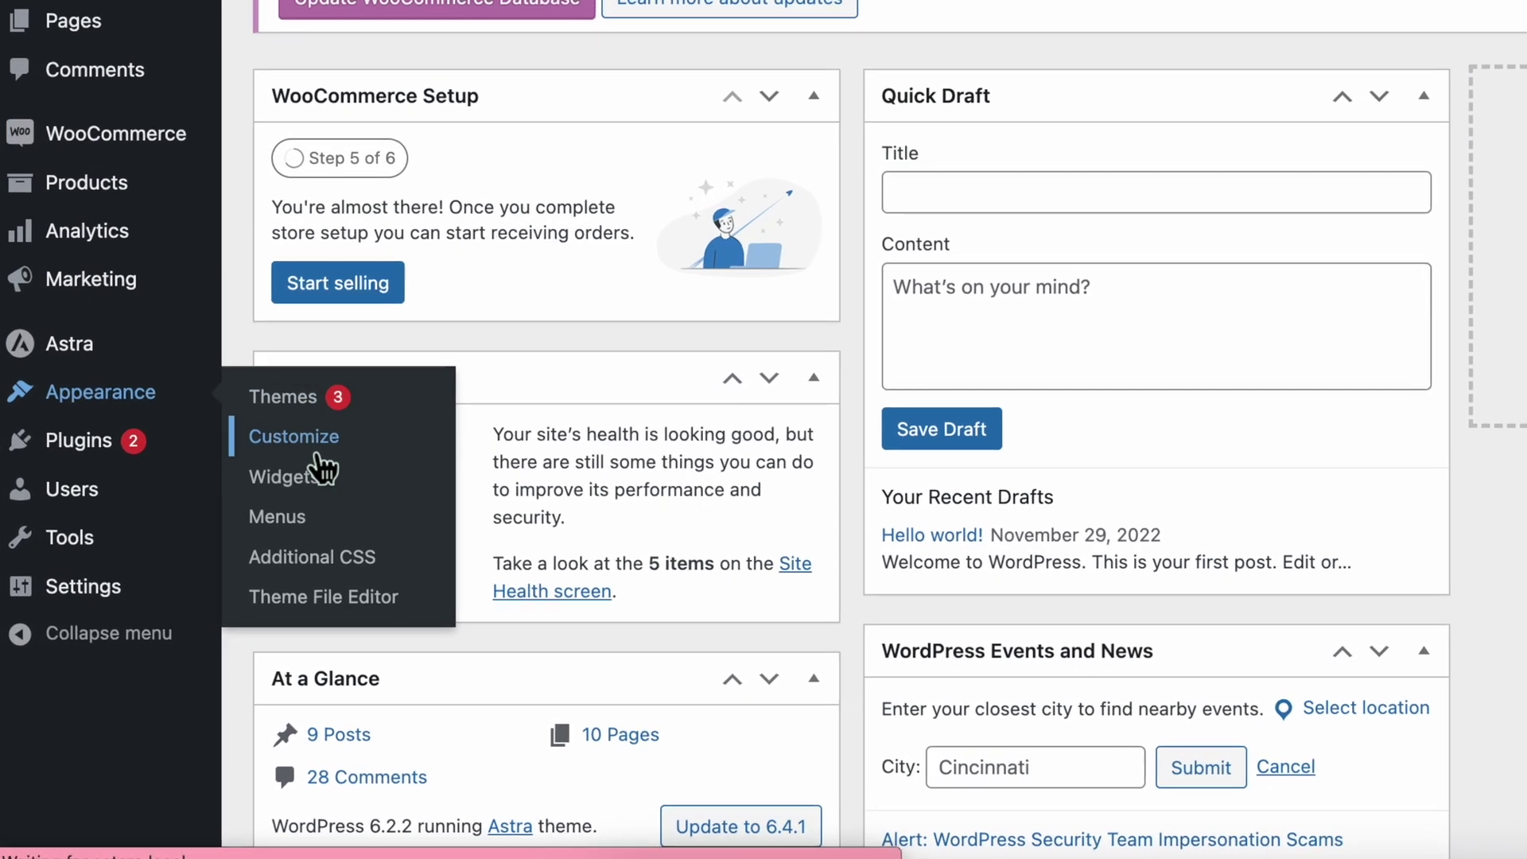
click(340, 436)
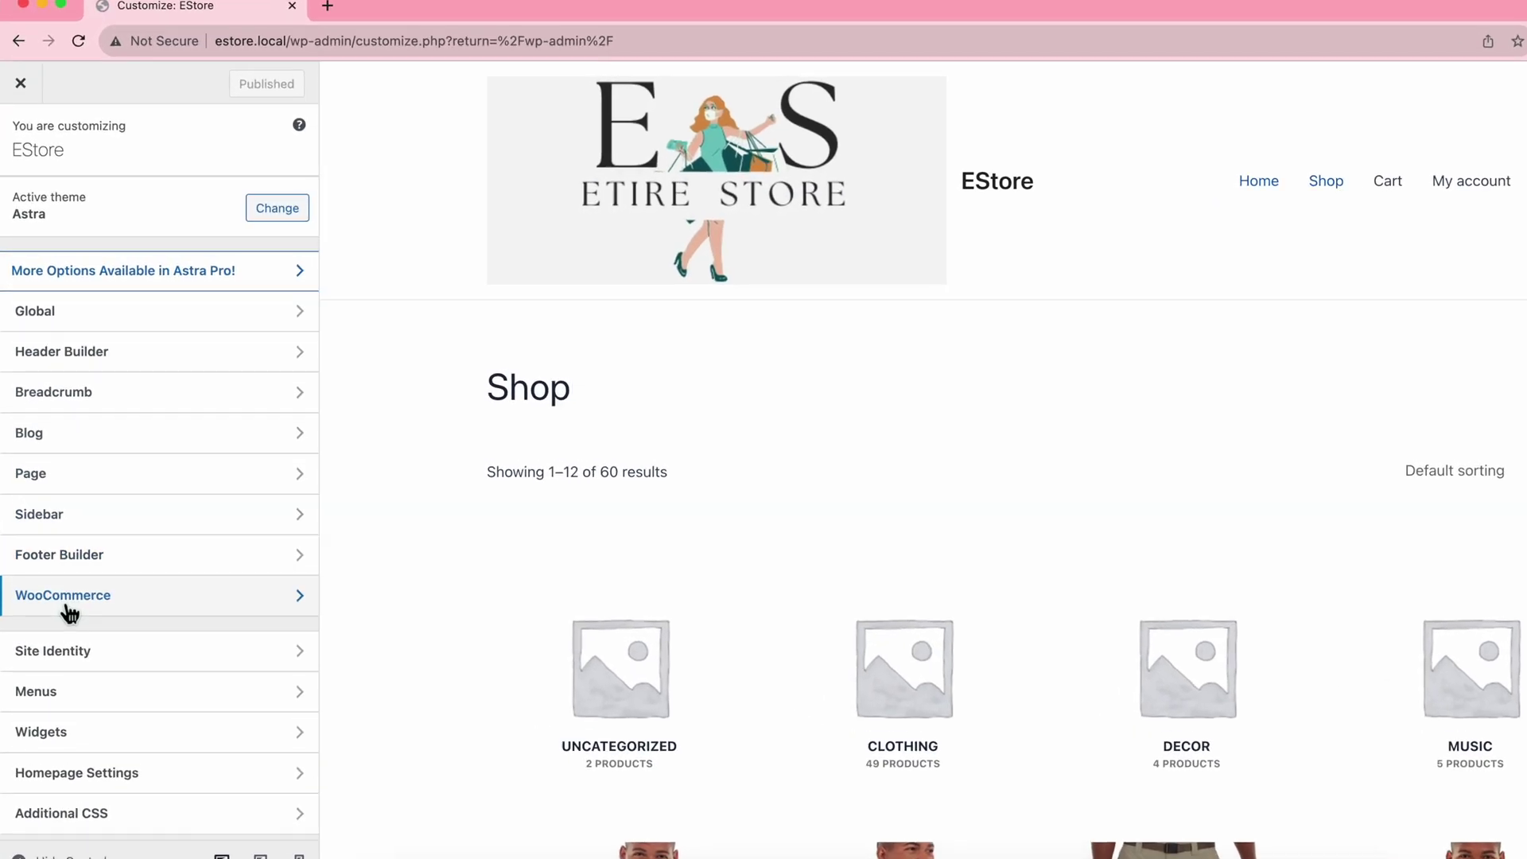
click(66, 587)
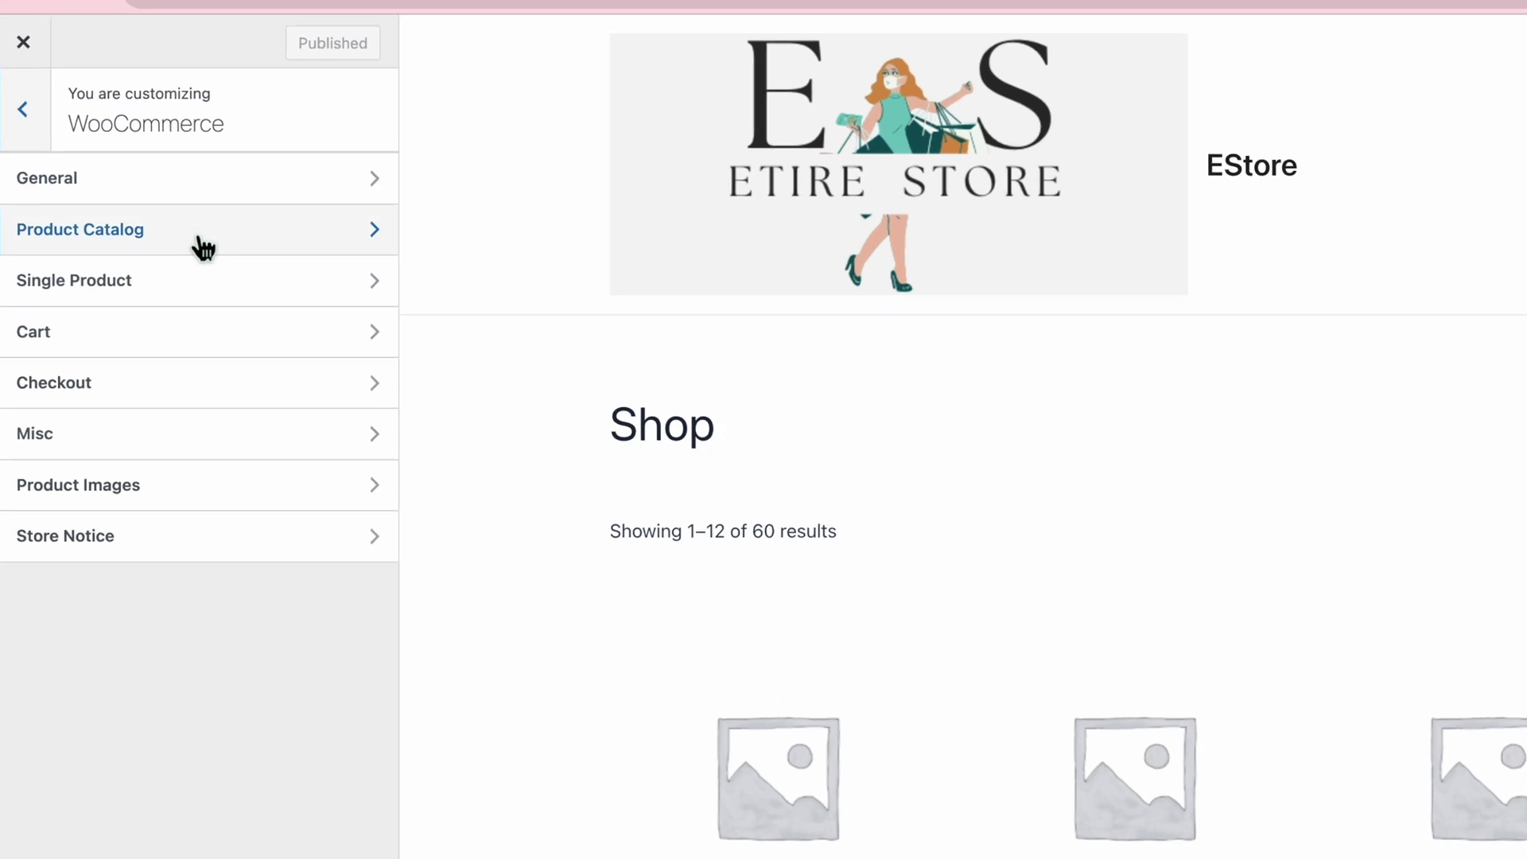
click(199, 227)
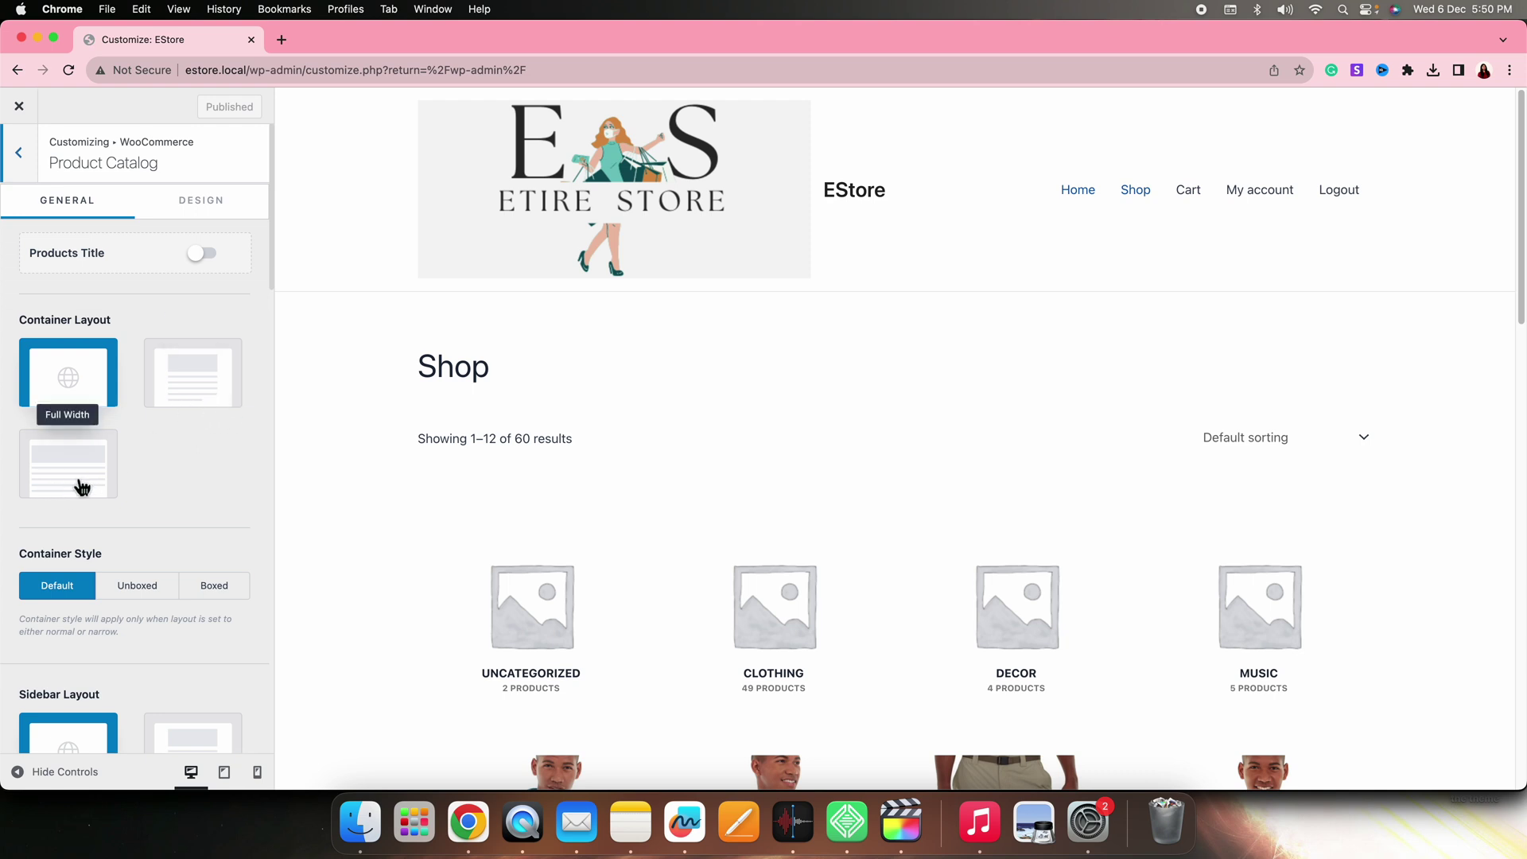
click(207, 412)
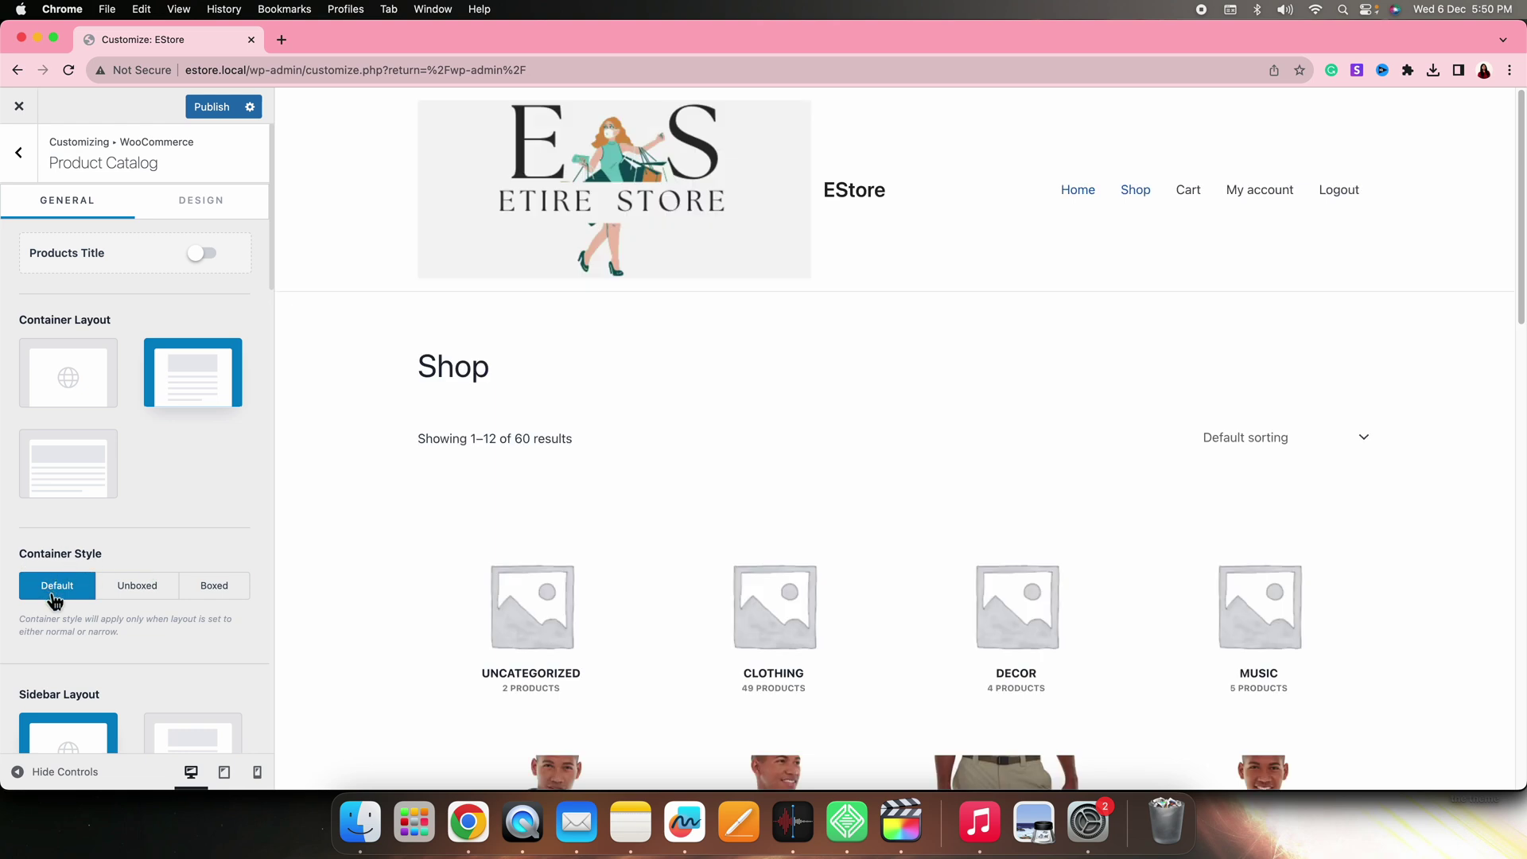
Set the shop container style to Boxed
click(214, 586)
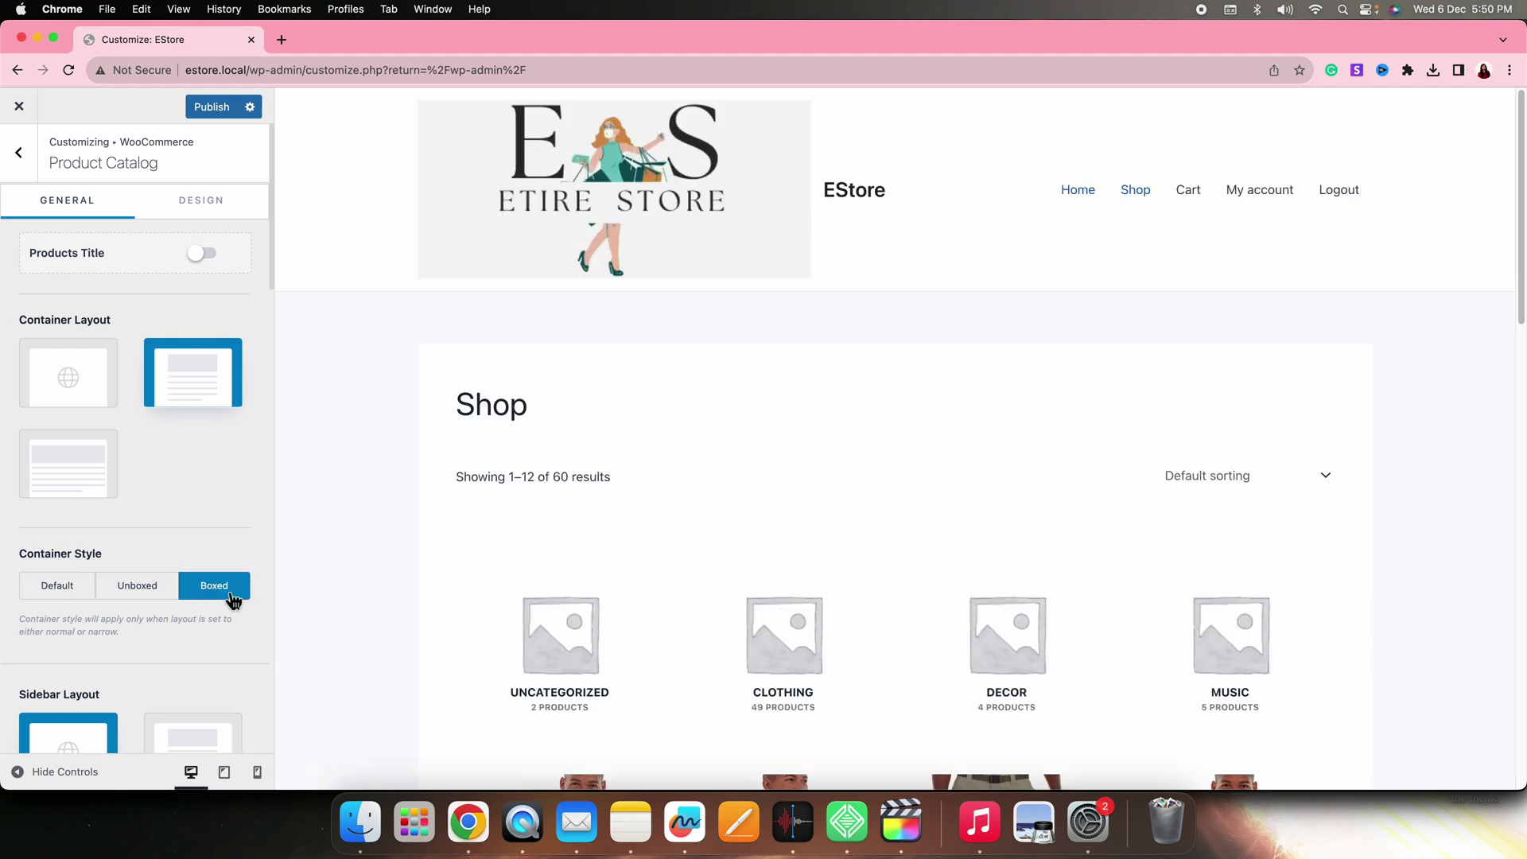
scroll(207, 549, down, 6)
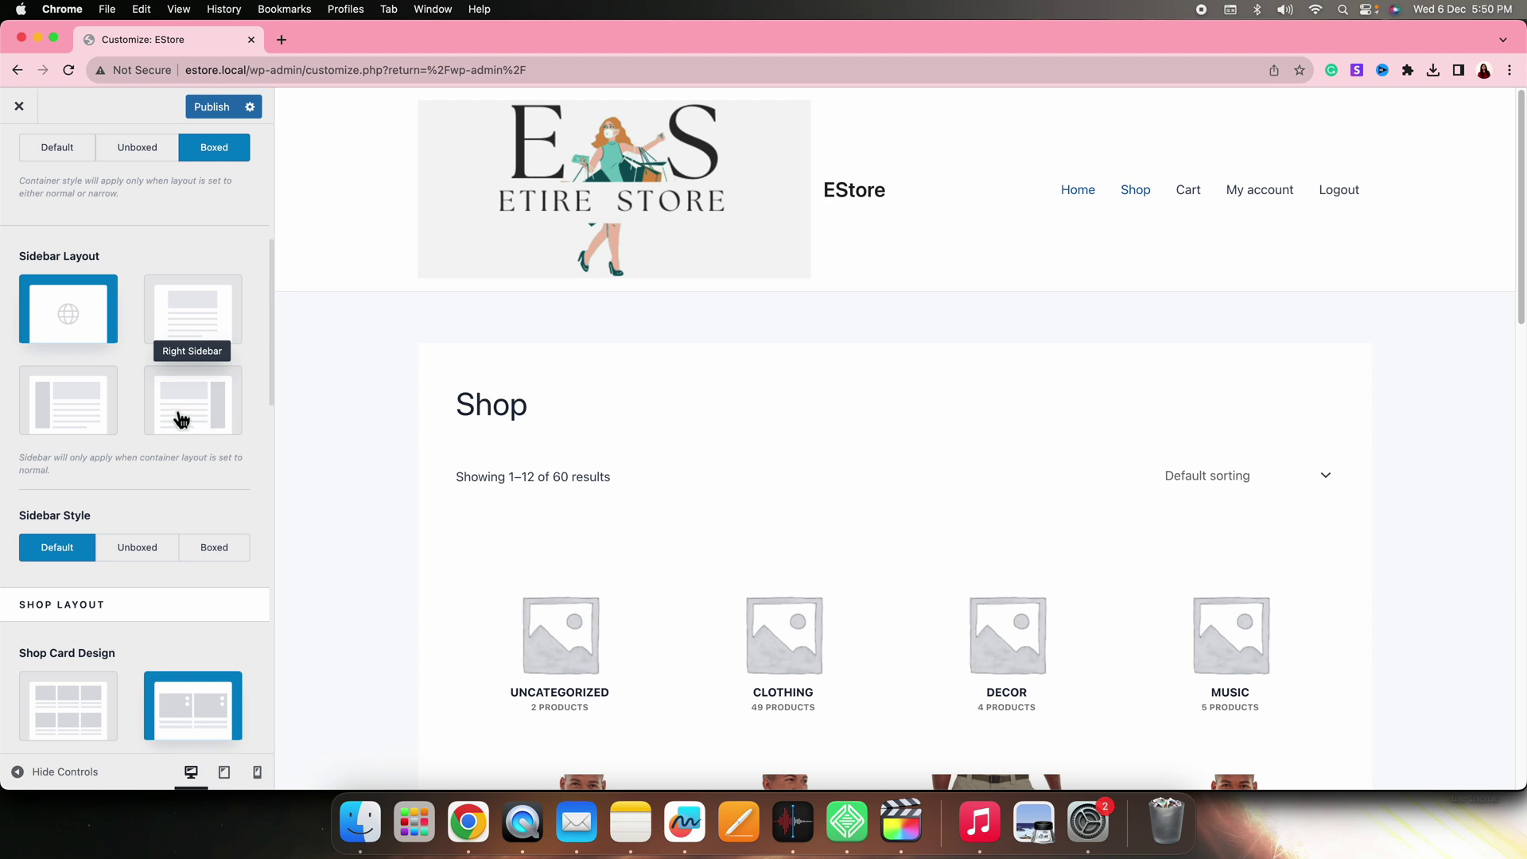
Give the shop page a Right Sidebar layout
click(222, 419)
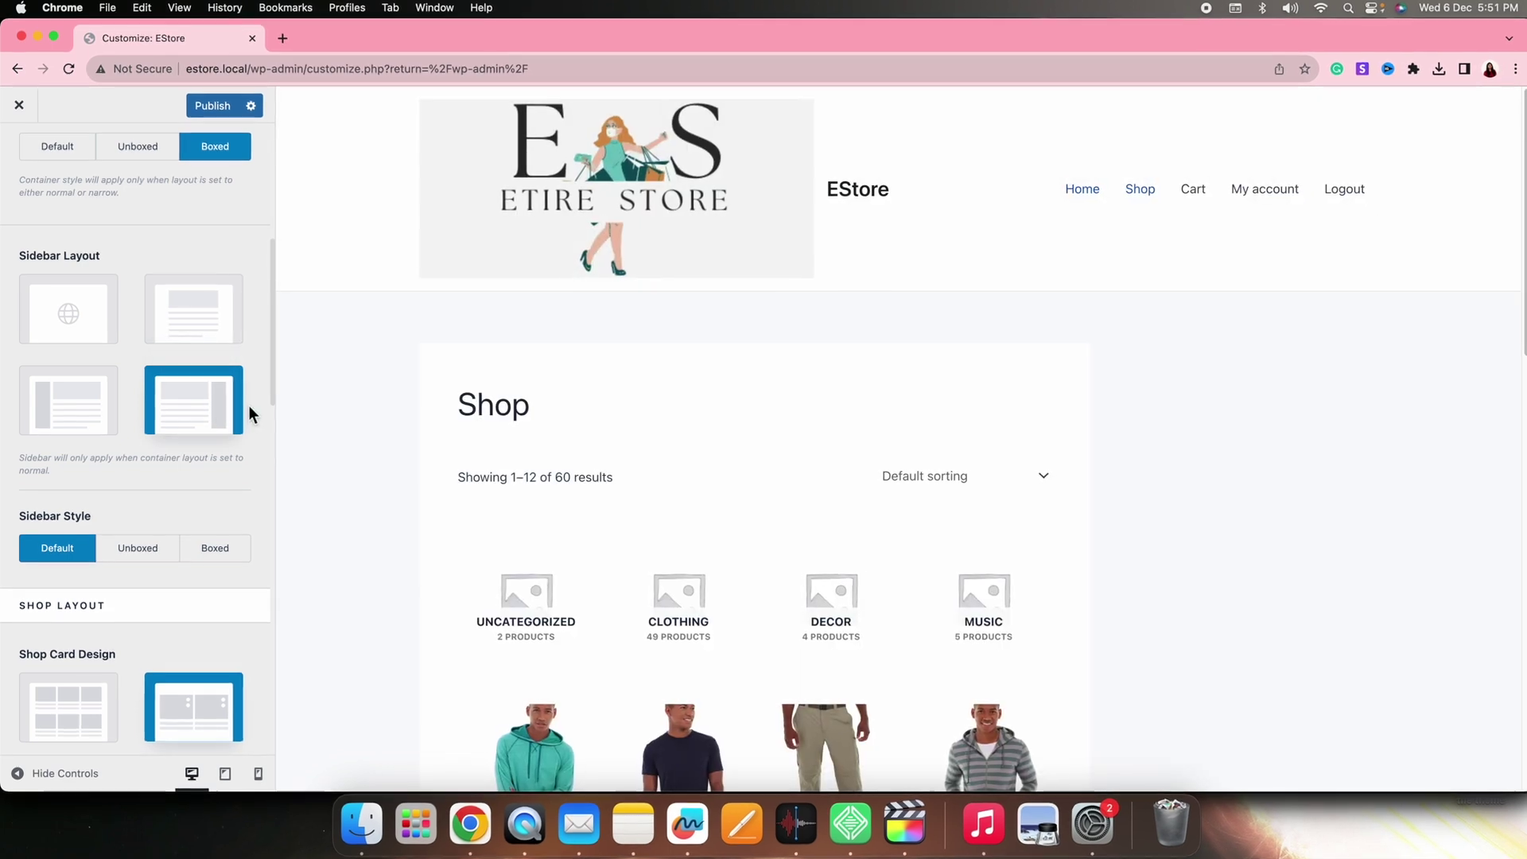
scroll(131, 509, down, 2)
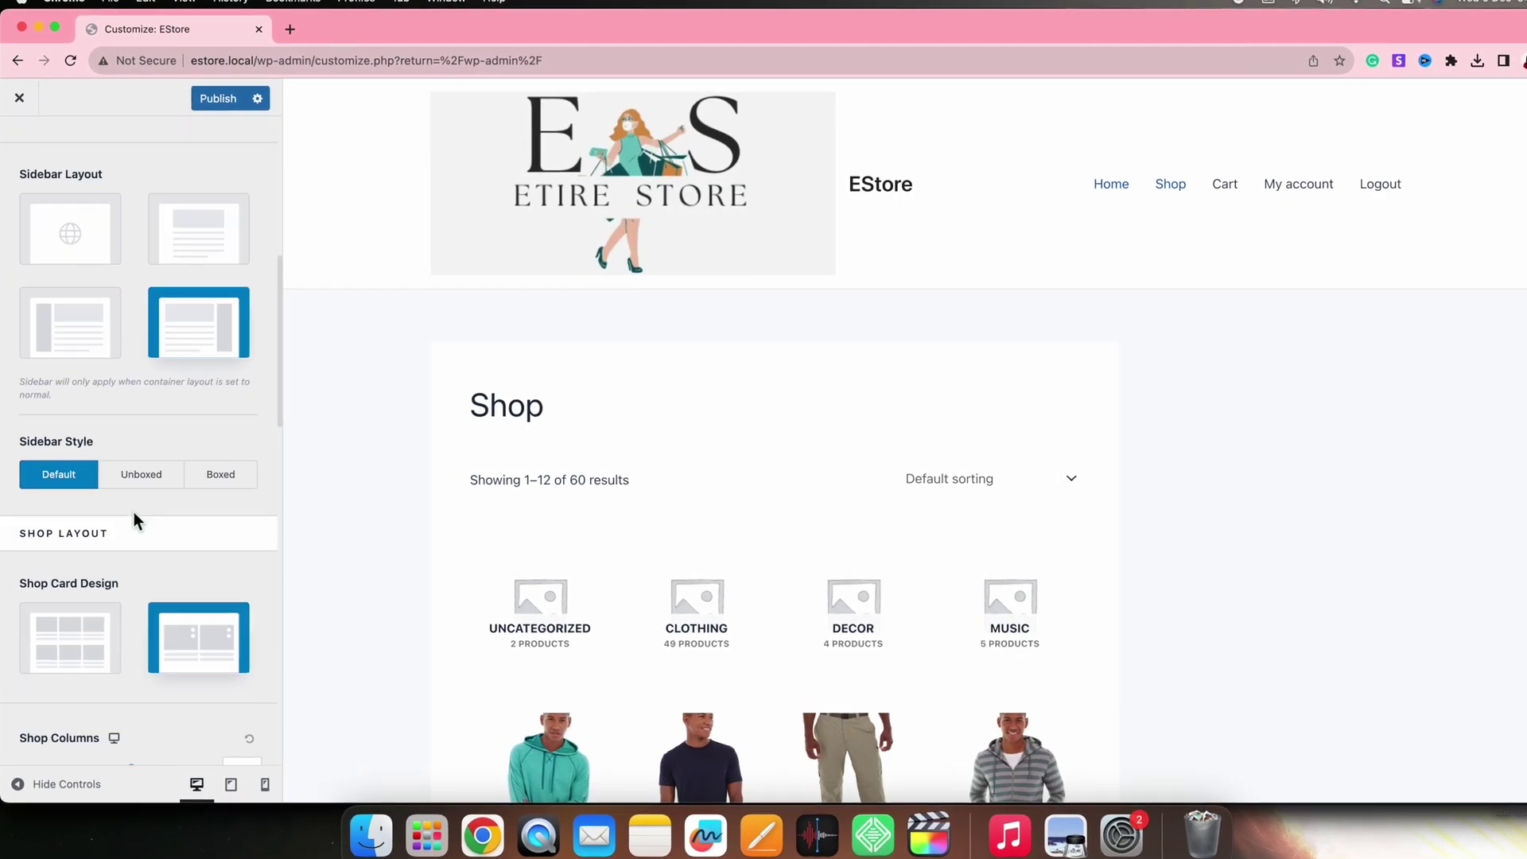
scroll(134, 521, down, 5)
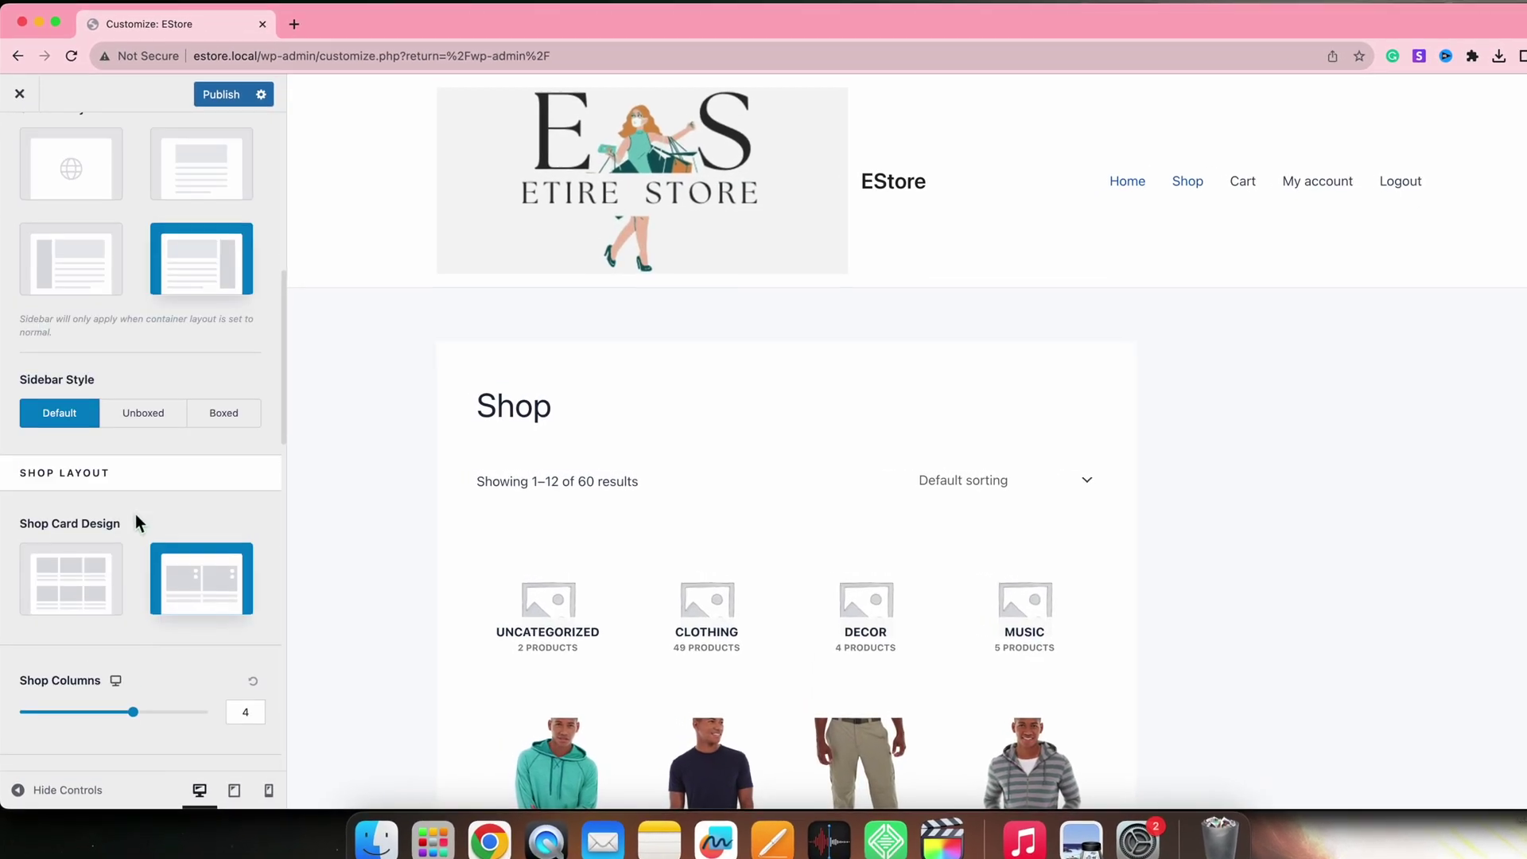
scroll(204, 352, down, 3)
Switch the shop cards to the first grid card design and begin lowering shop columns
click(103, 280)
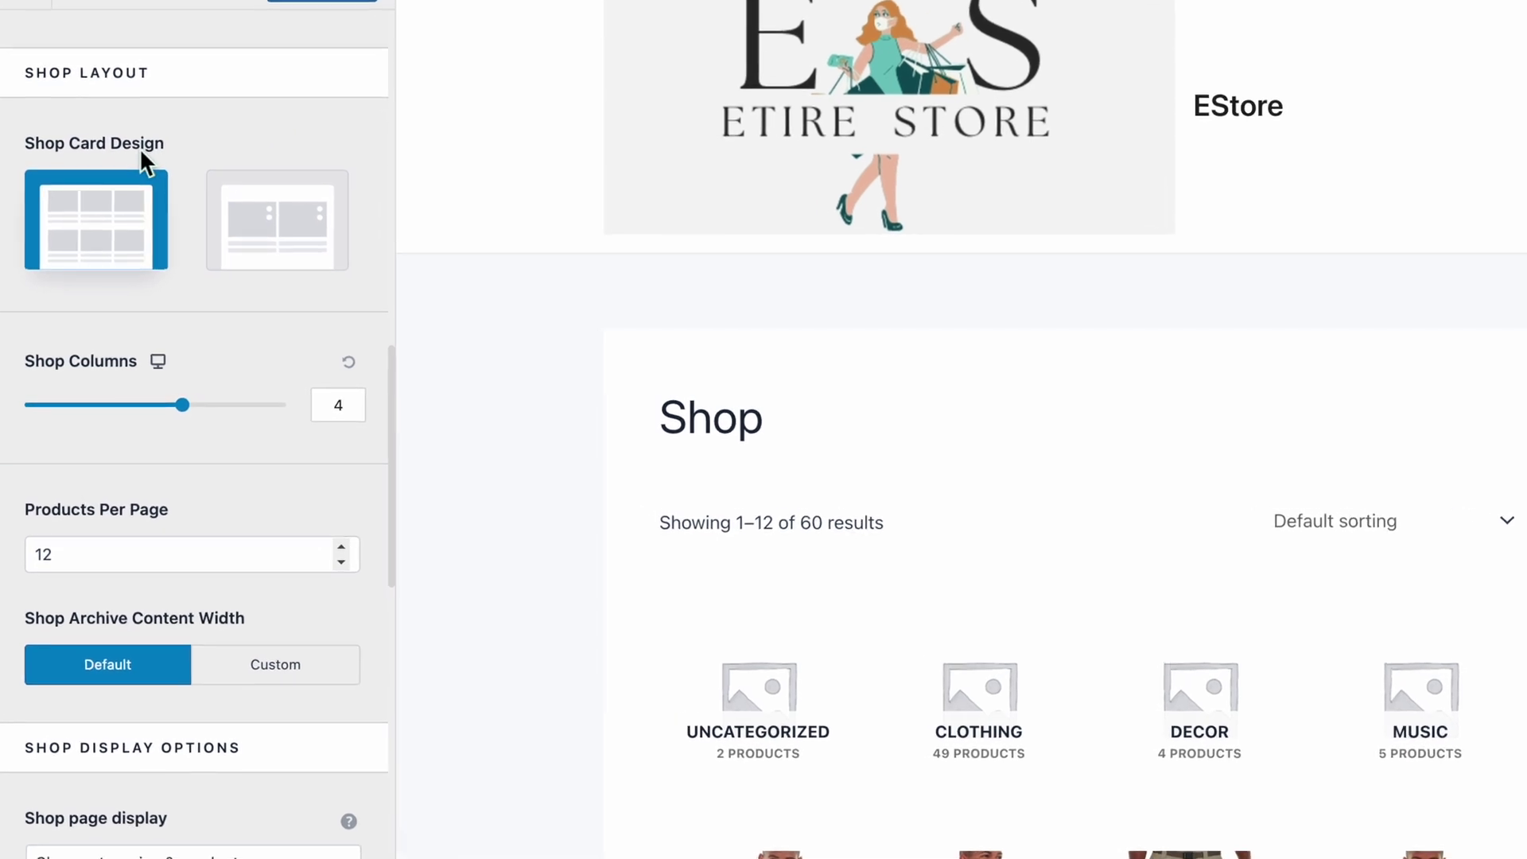
scroll(189, 222, up, 3)
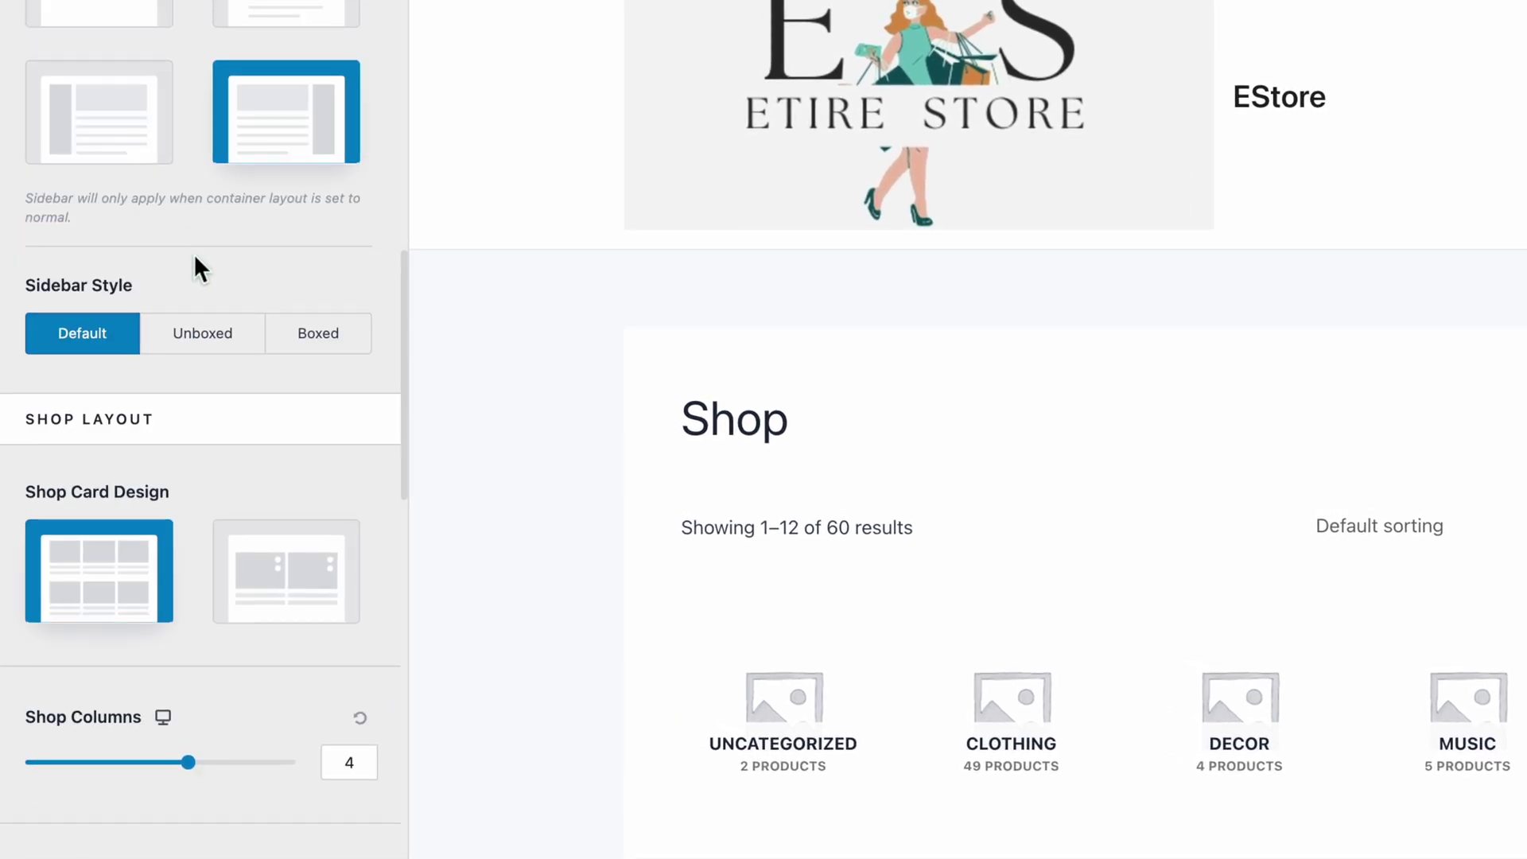
scroll(199, 358, down, 5)
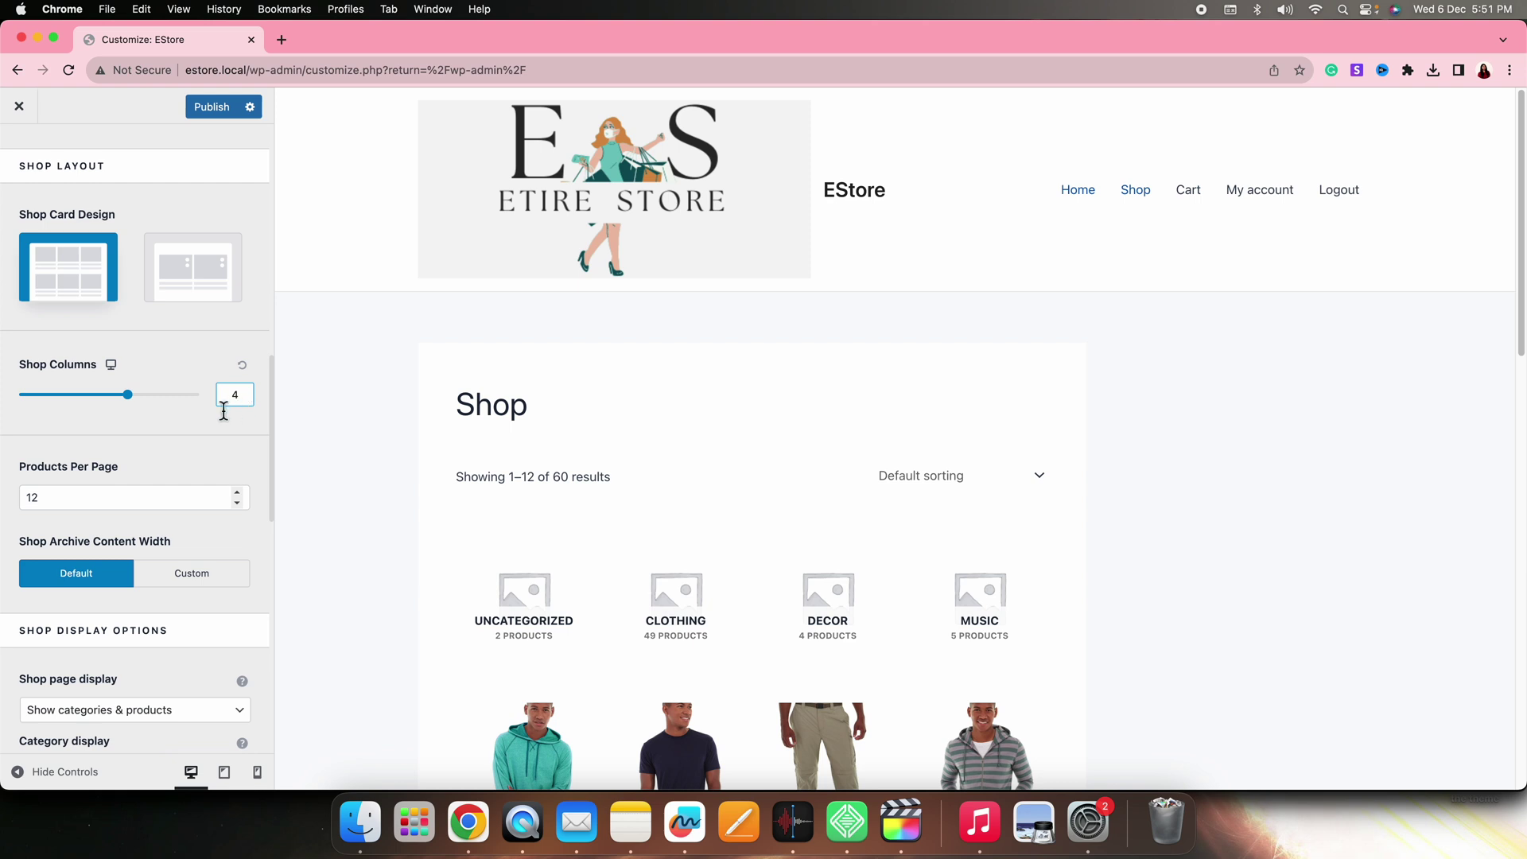
click(129, 401)
Set shop columns to 3, briefly trying 2 before returning to 3
drag(125, 407, 92, 406)
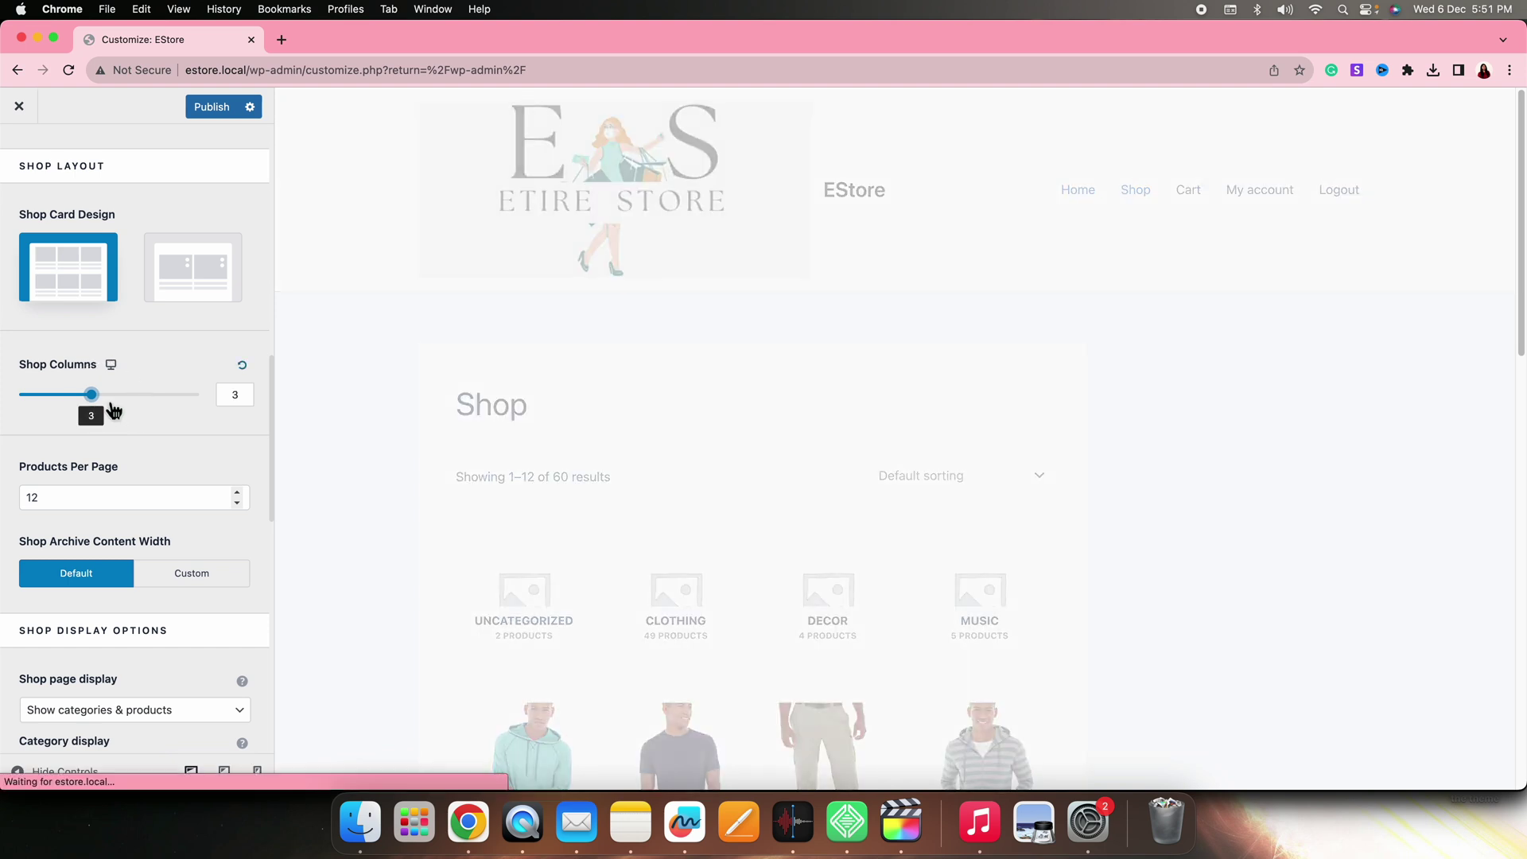
click(236, 397)
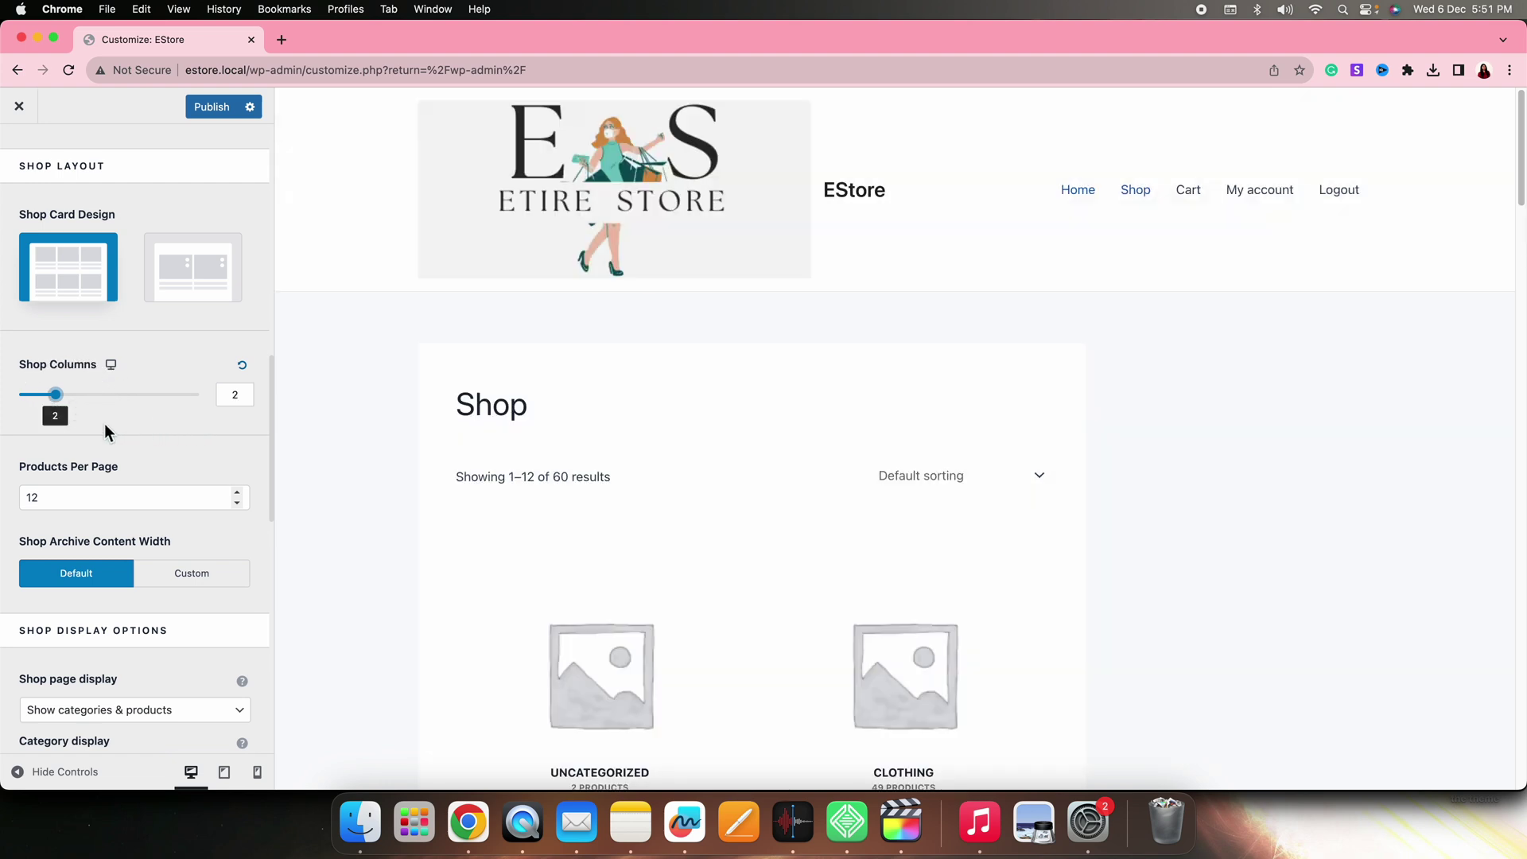
click(62, 404)
mouse_move(64, 407)
mouse_down()
mouse_move(53, 391)
mouse_move(90, 395)
mouse_up()
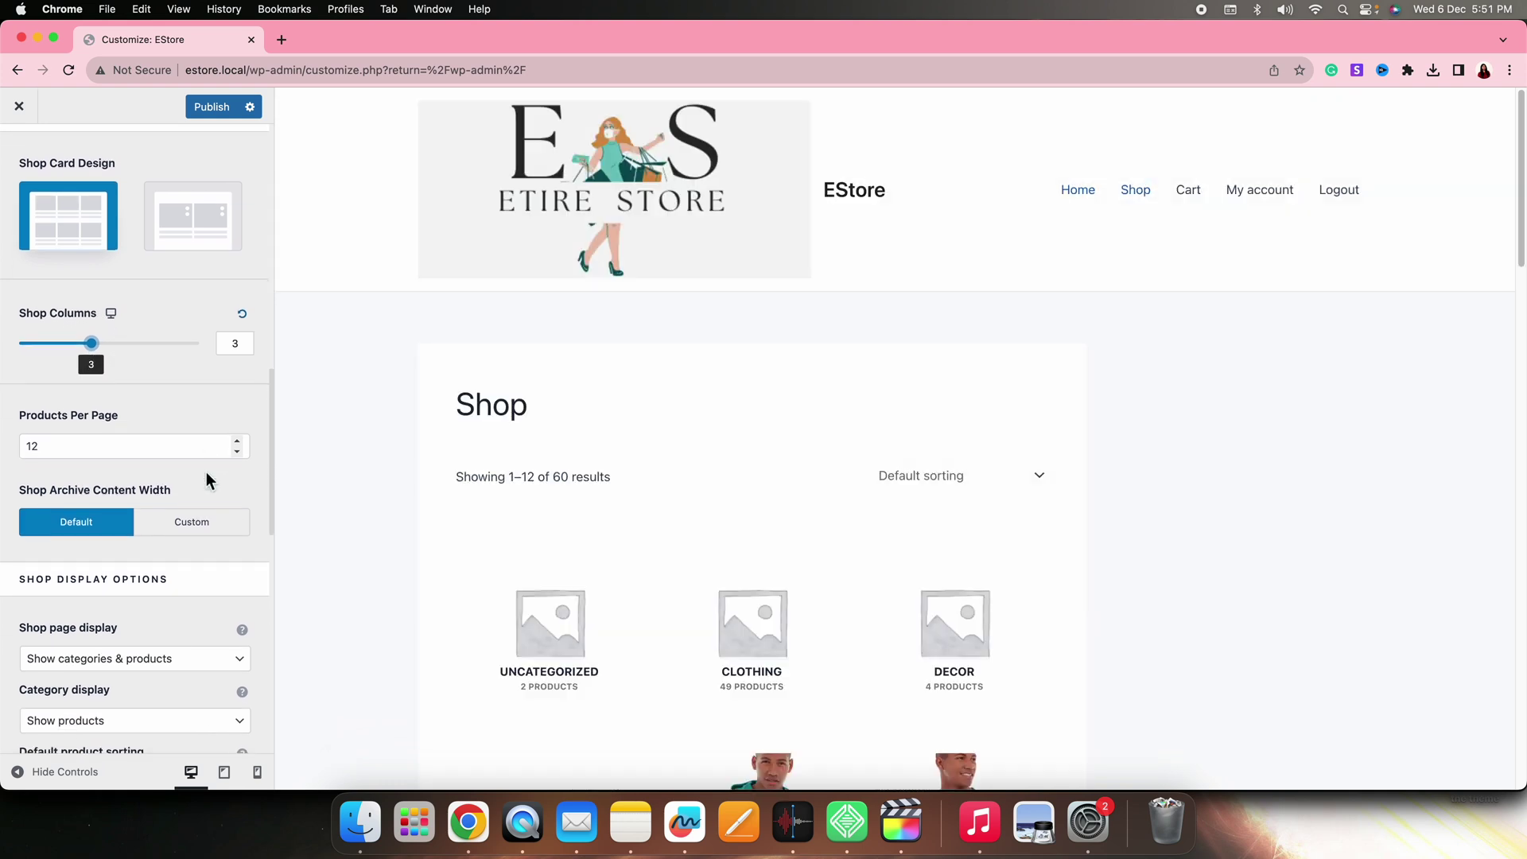
scroll(207, 473, down, 5)
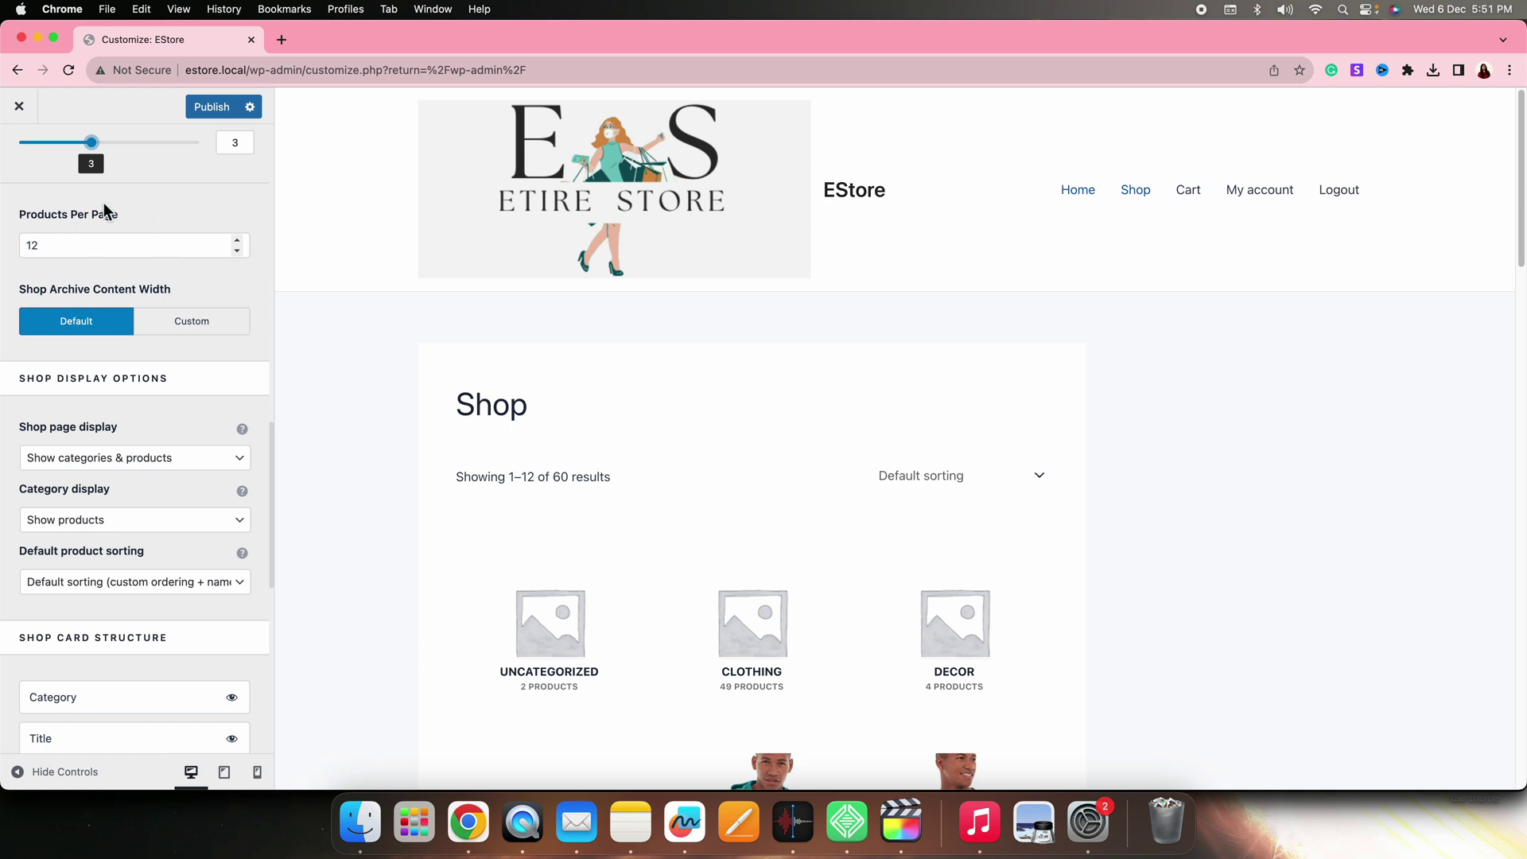
Raise products per page to 15 and check the preview shows 1–15 of 60 results
click(238, 242)
click(238, 242)
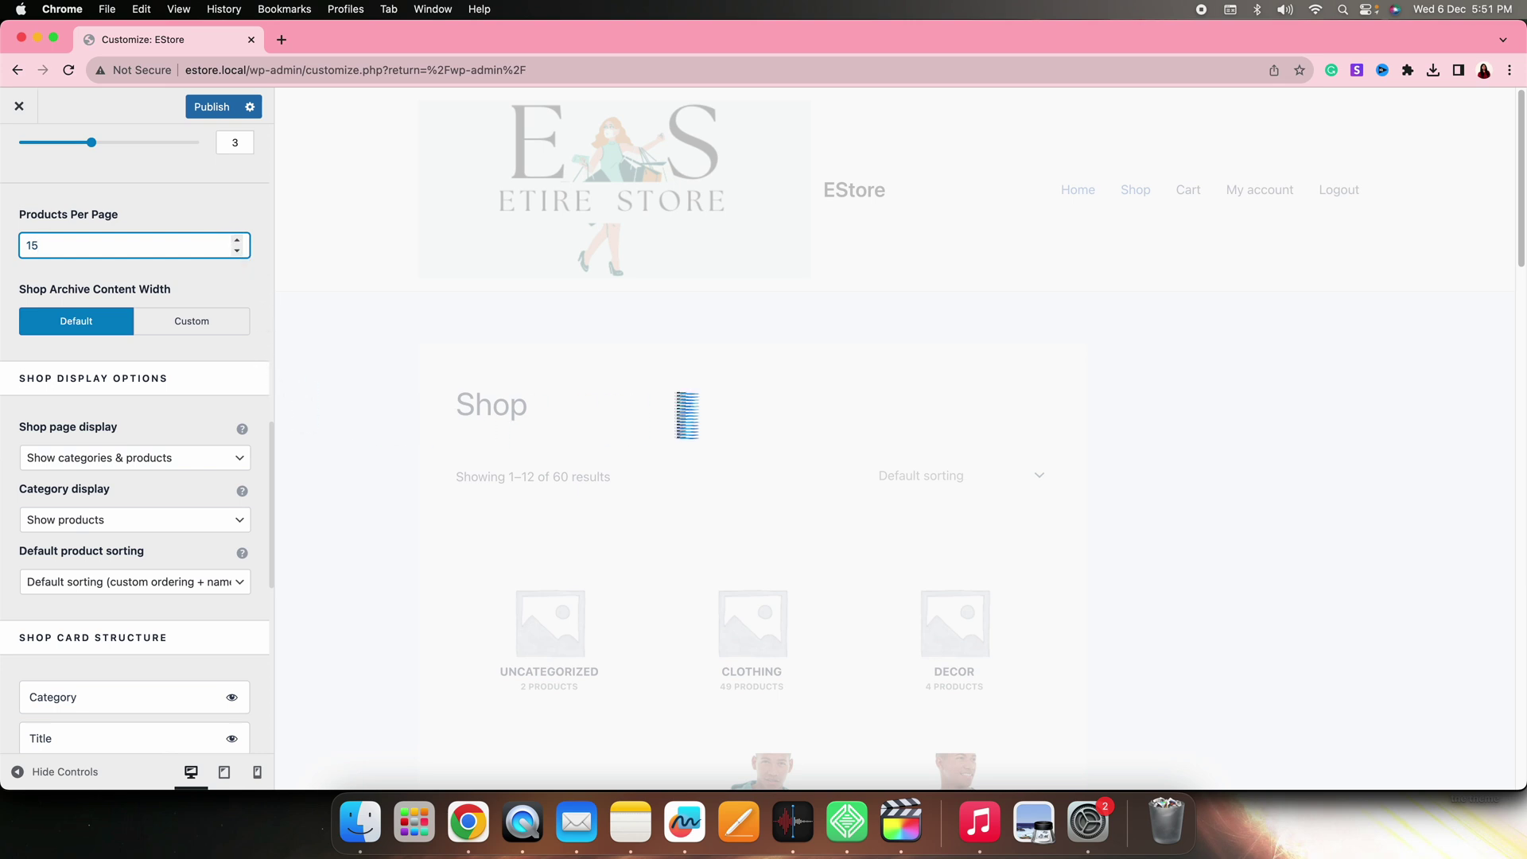
scroll(747, 477, down, 6)
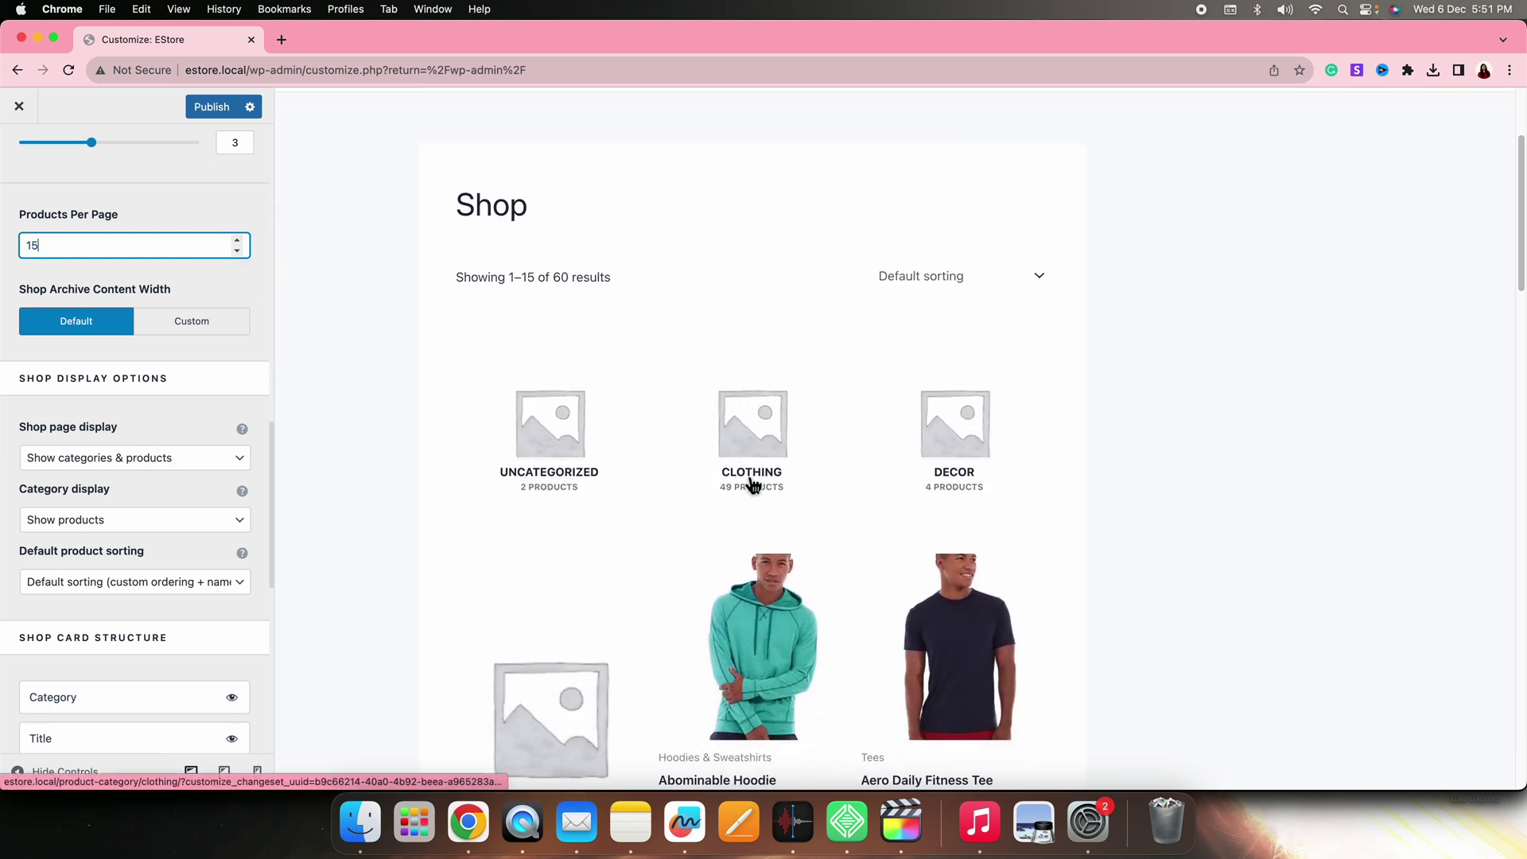
scroll(753, 485, down, 5)
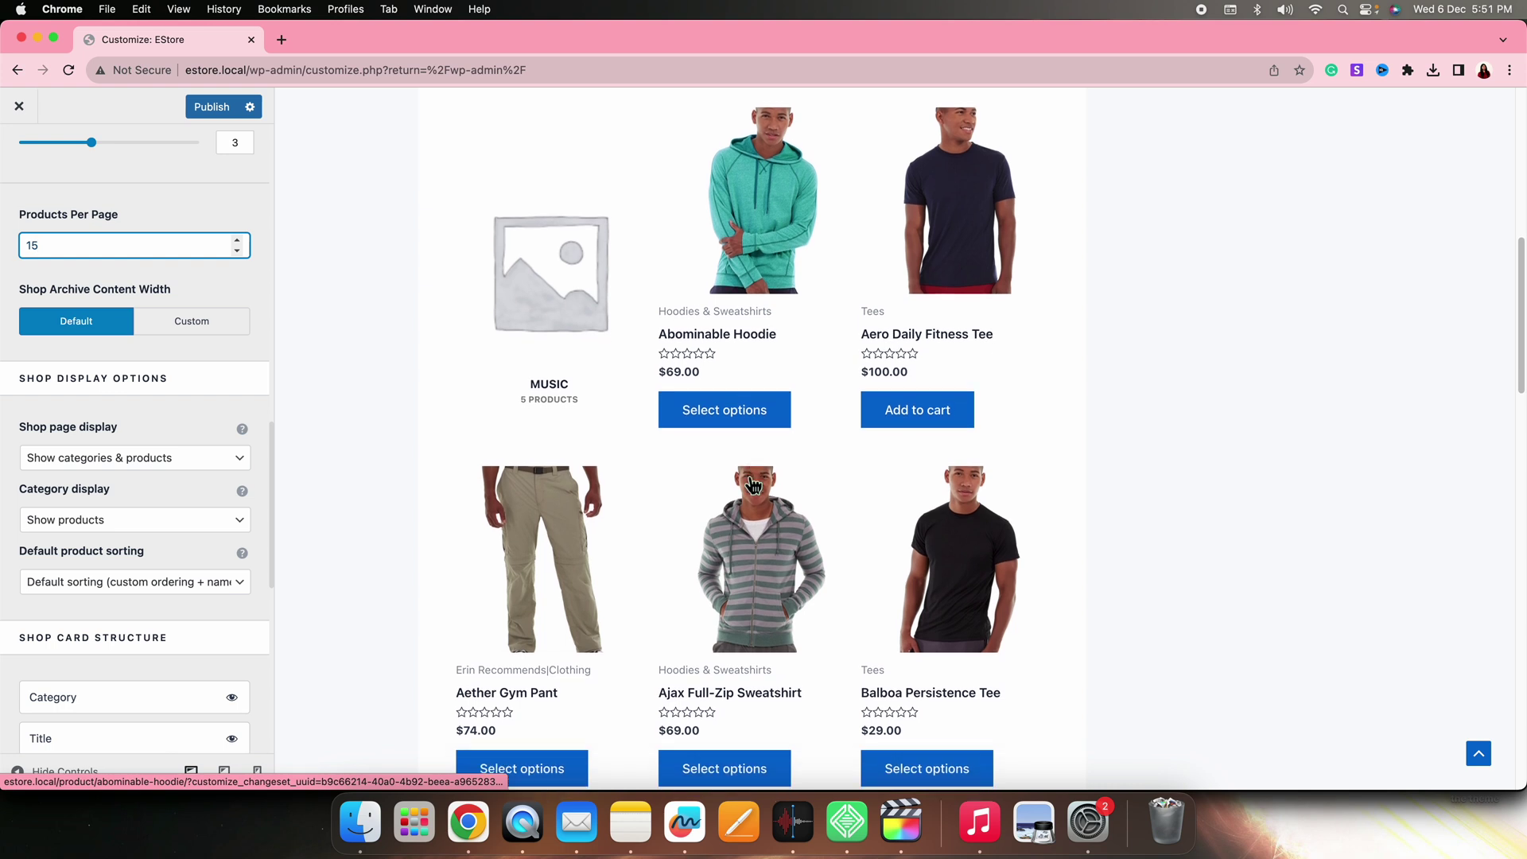
scroll(753, 485, down, 10)
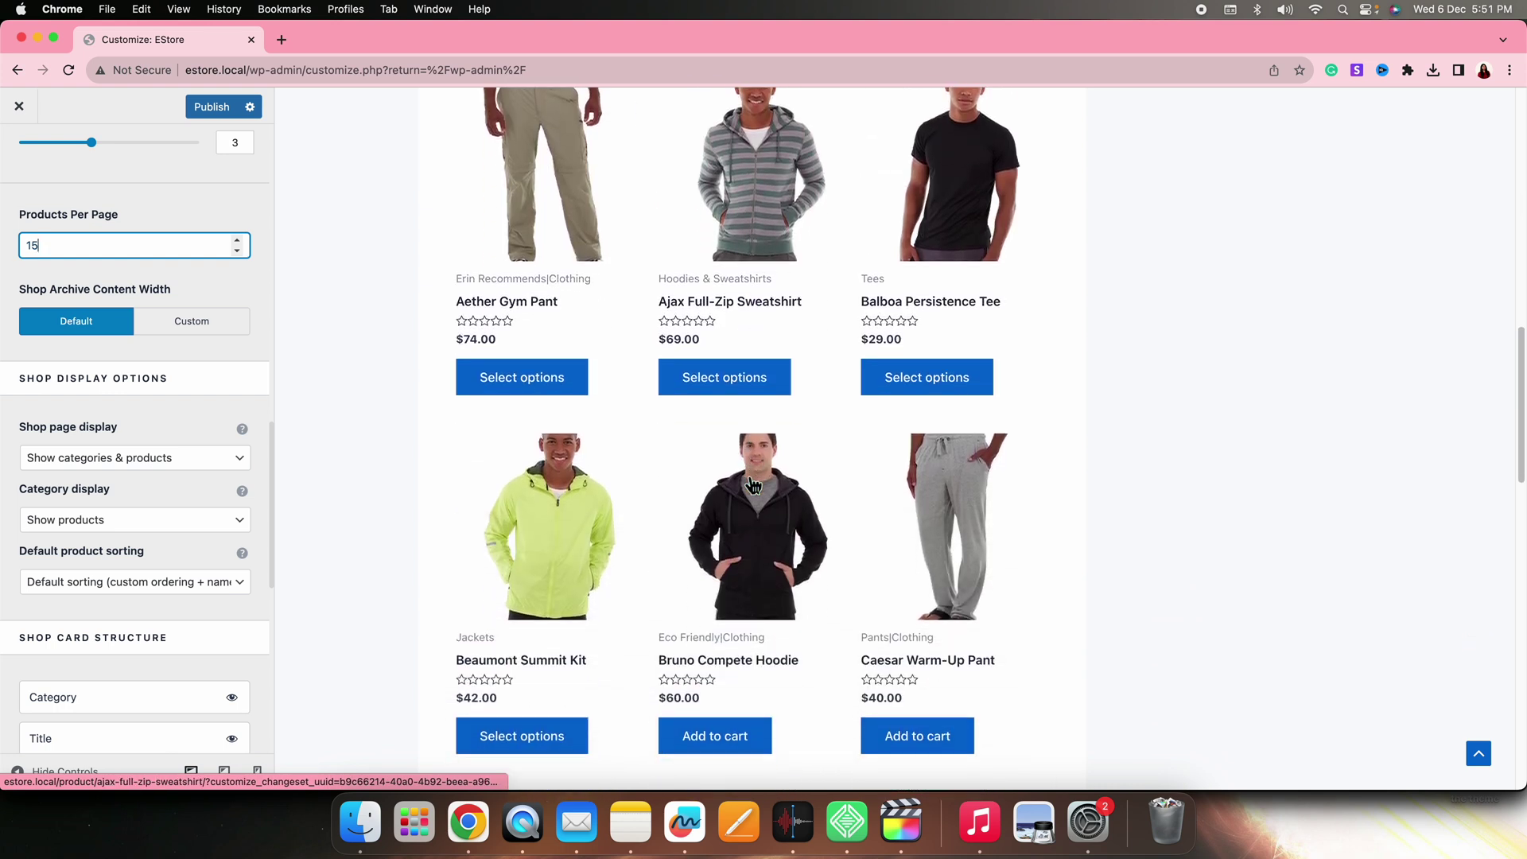
scroll(753, 485, down, 7)
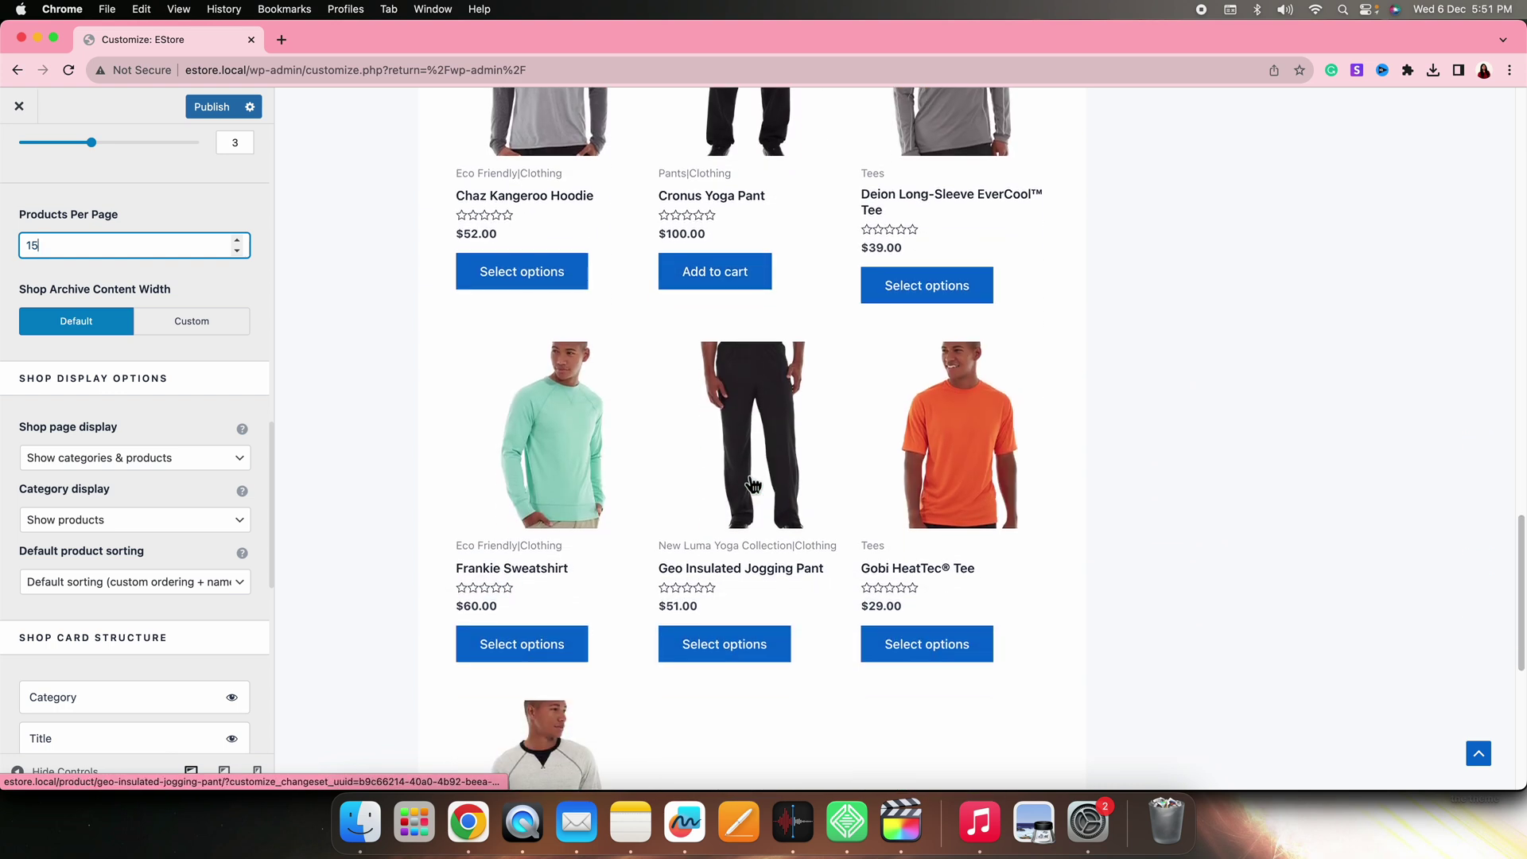
scroll(753, 485, up, 3)
scroll(752, 483, up, 20)
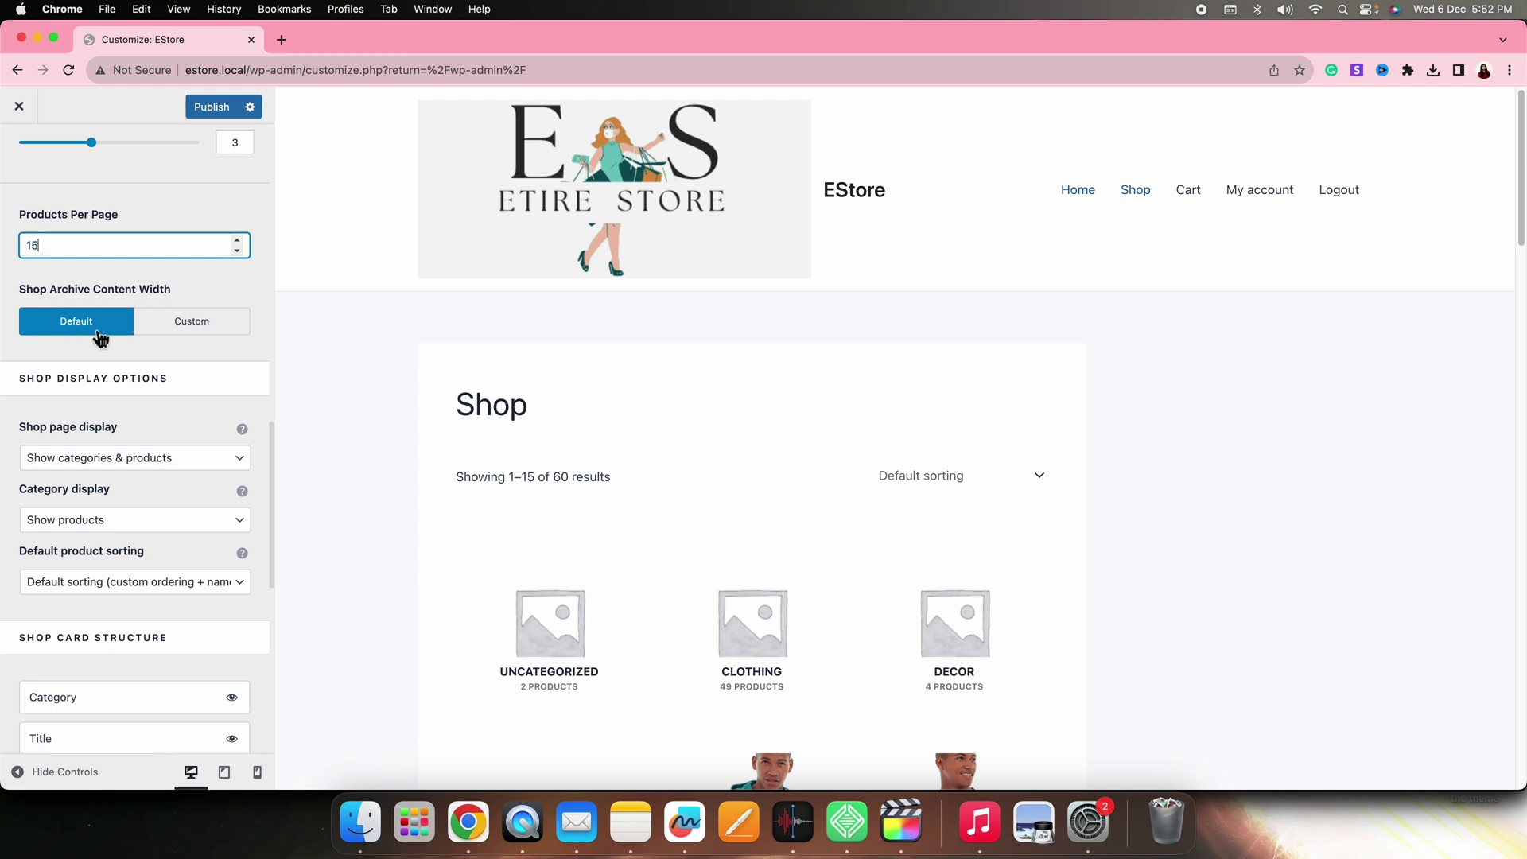
Switch the shop archive content width to Custom and set it to 1100 px
click(211, 328)
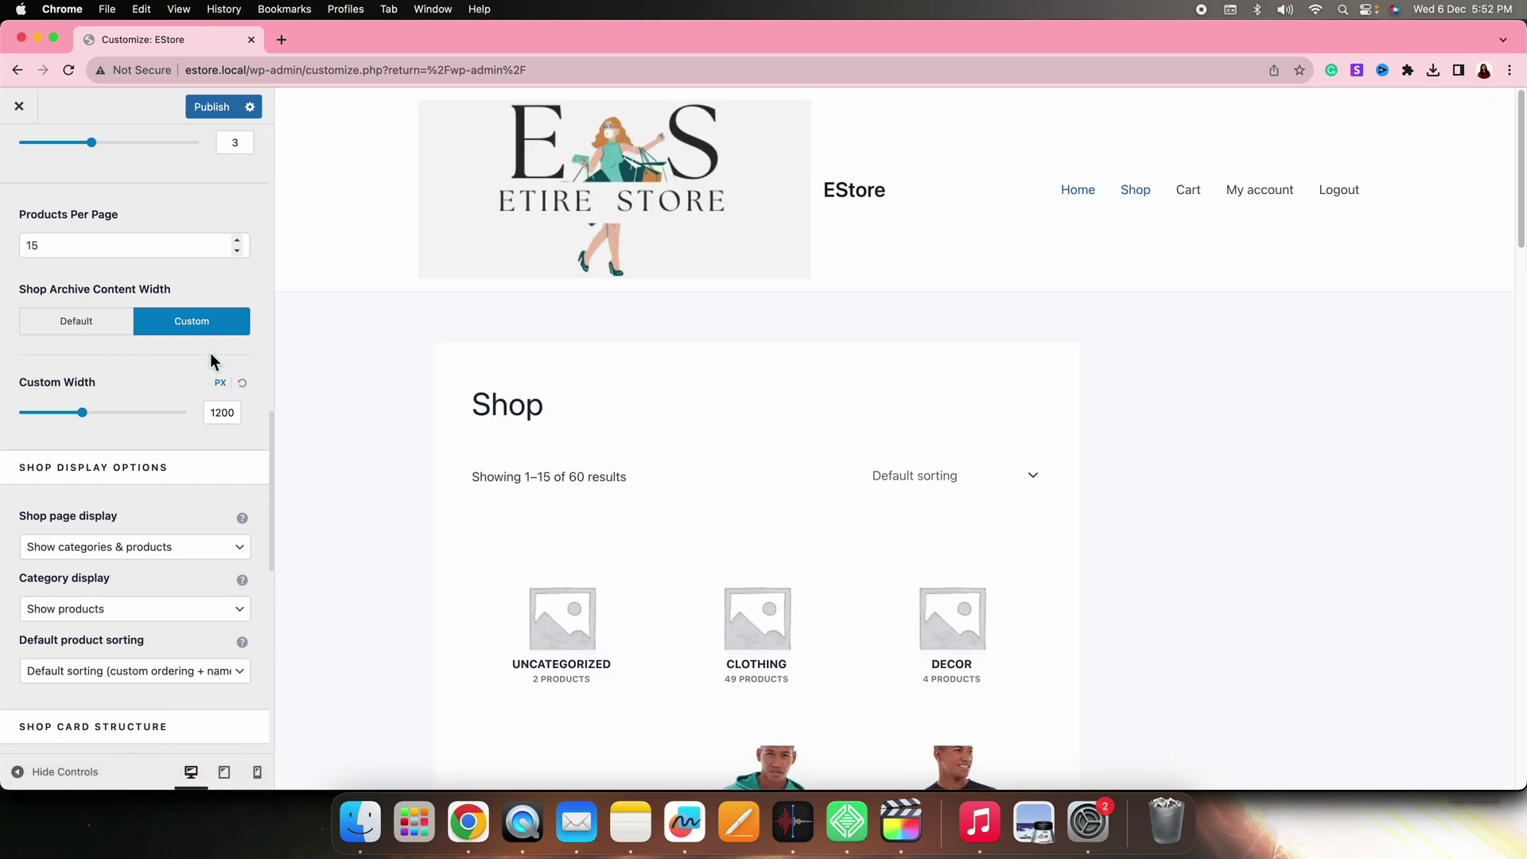
click(88, 419)
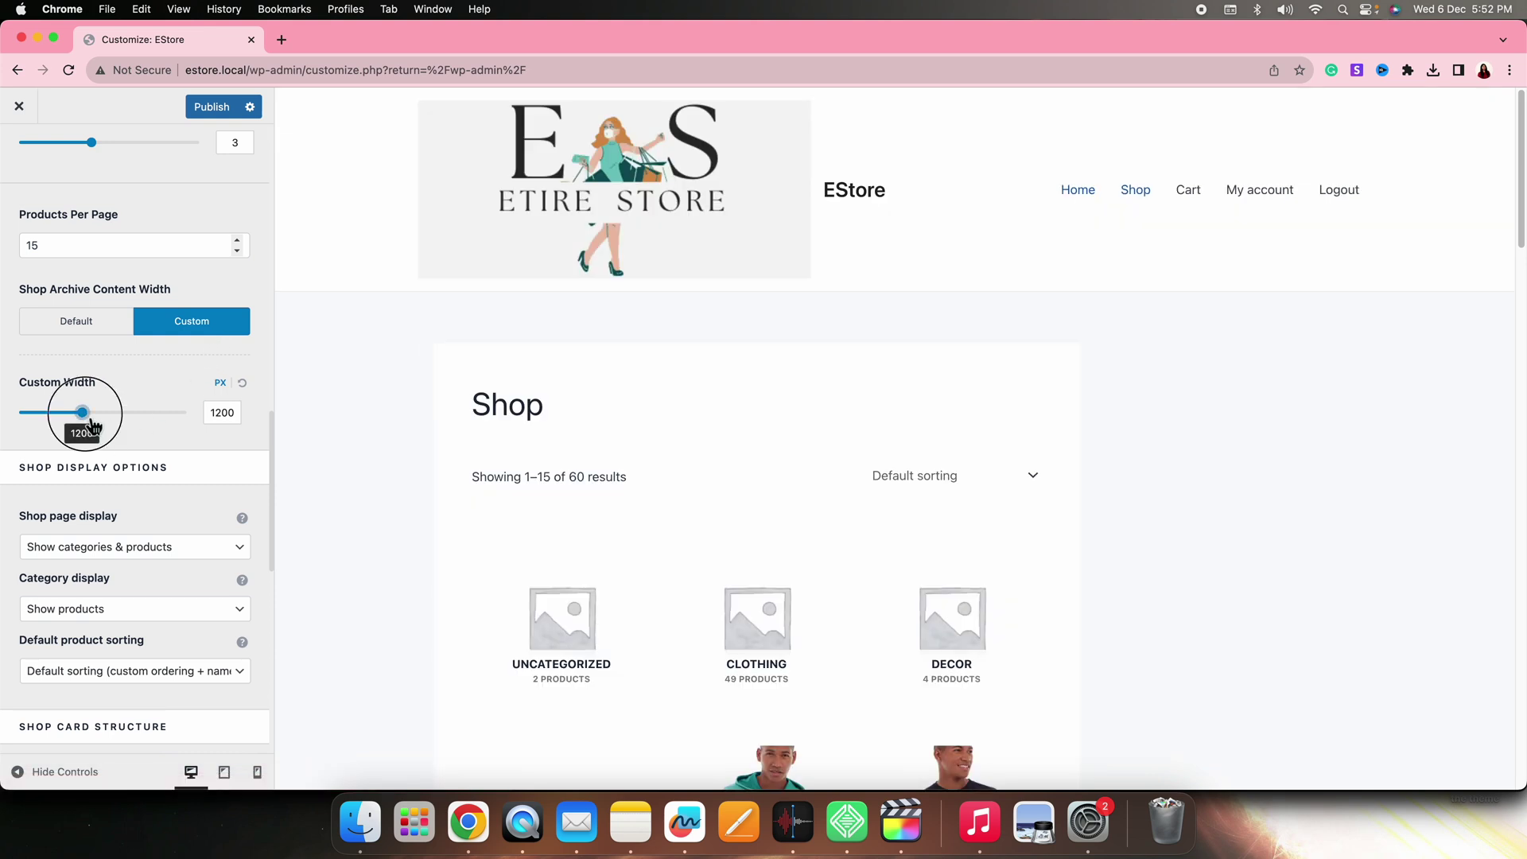
mouse_move(93, 425)
mouse_down()
mouse_move(79, 427)
mouse_move(116, 430)
mouse_move(92, 431)
mouse_up()
click(227, 420)
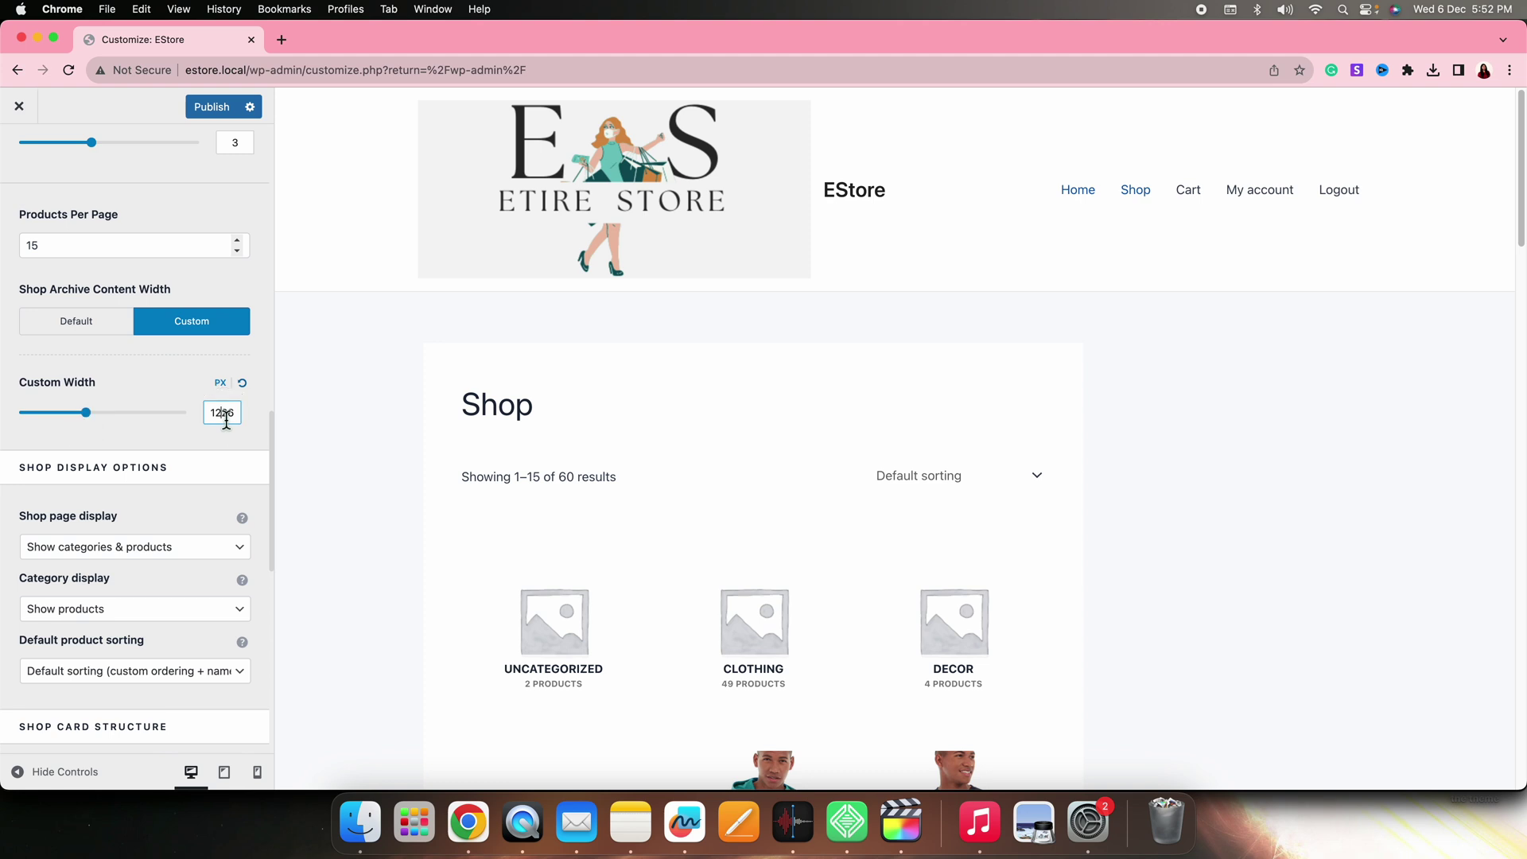
click(206, 420)
key(BackSpace)
key(BackSpace)
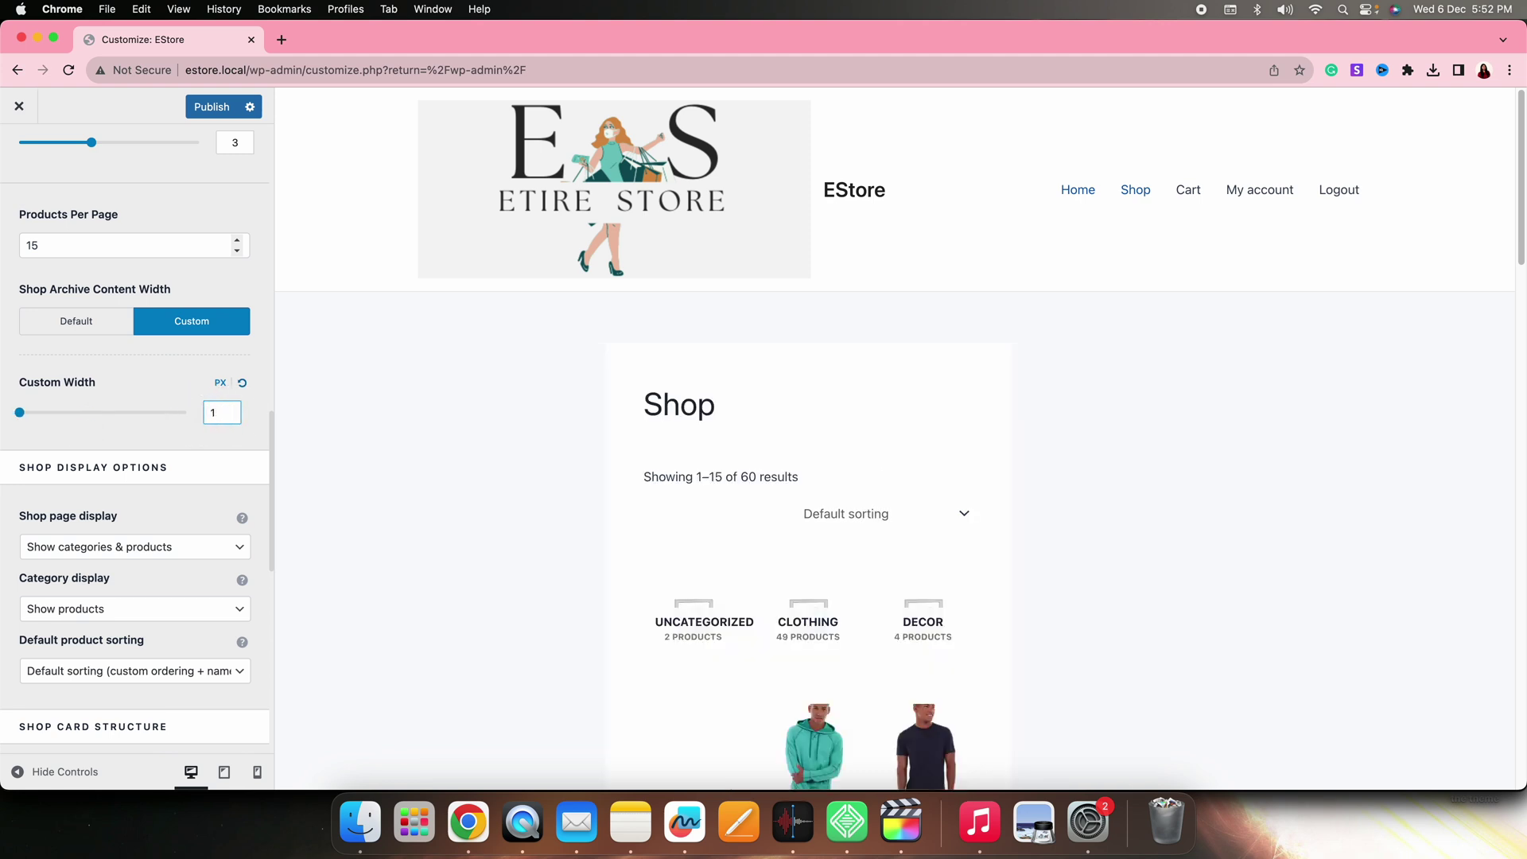
text(100)
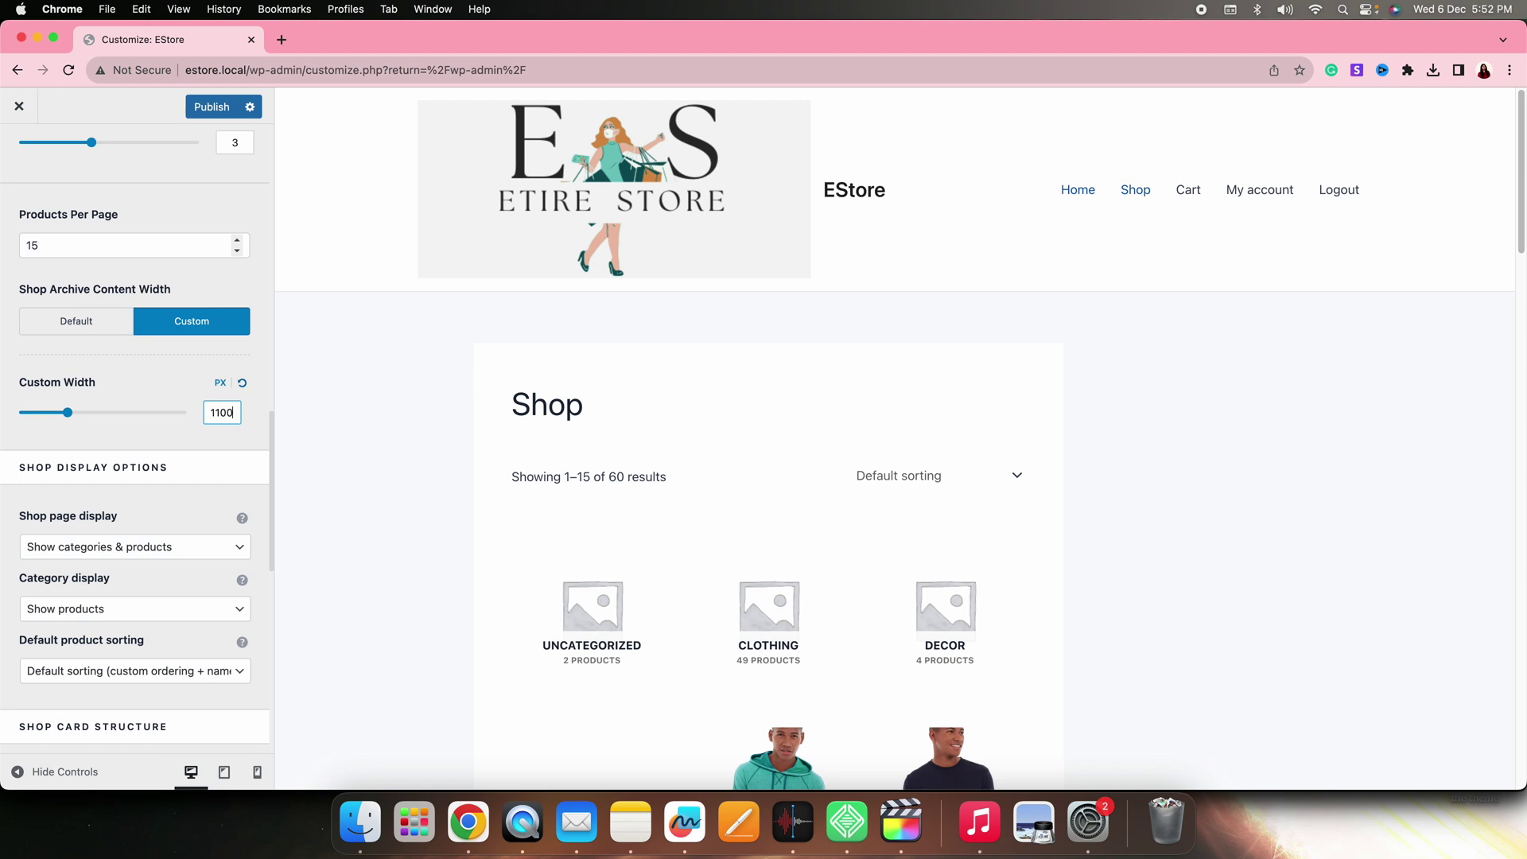
click(259, 419)
scroll(198, 530, down, 5)
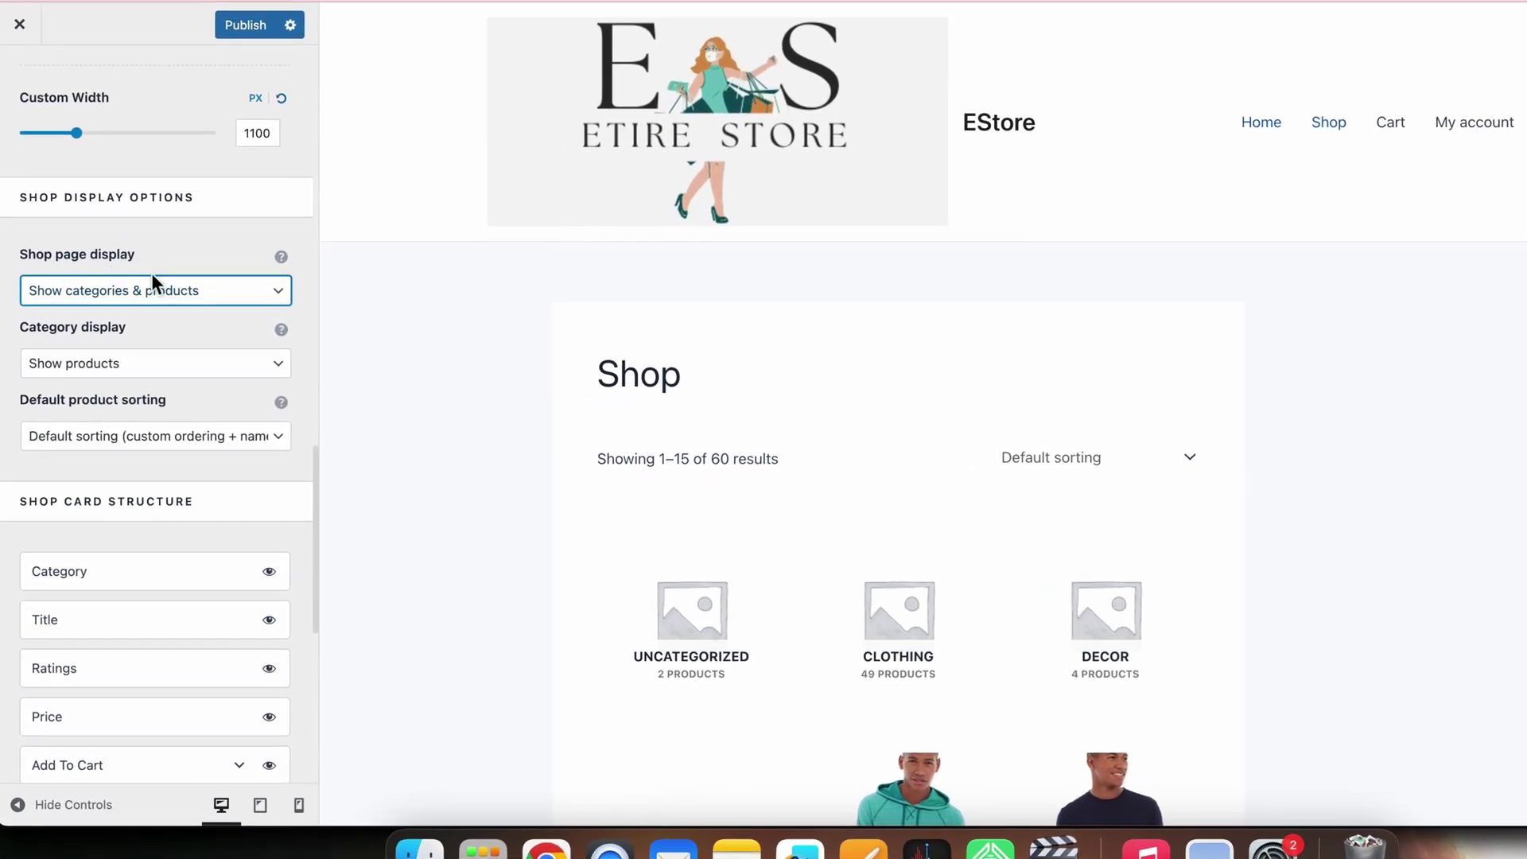
Keep the shop page display at Show categories & products
click(211, 292)
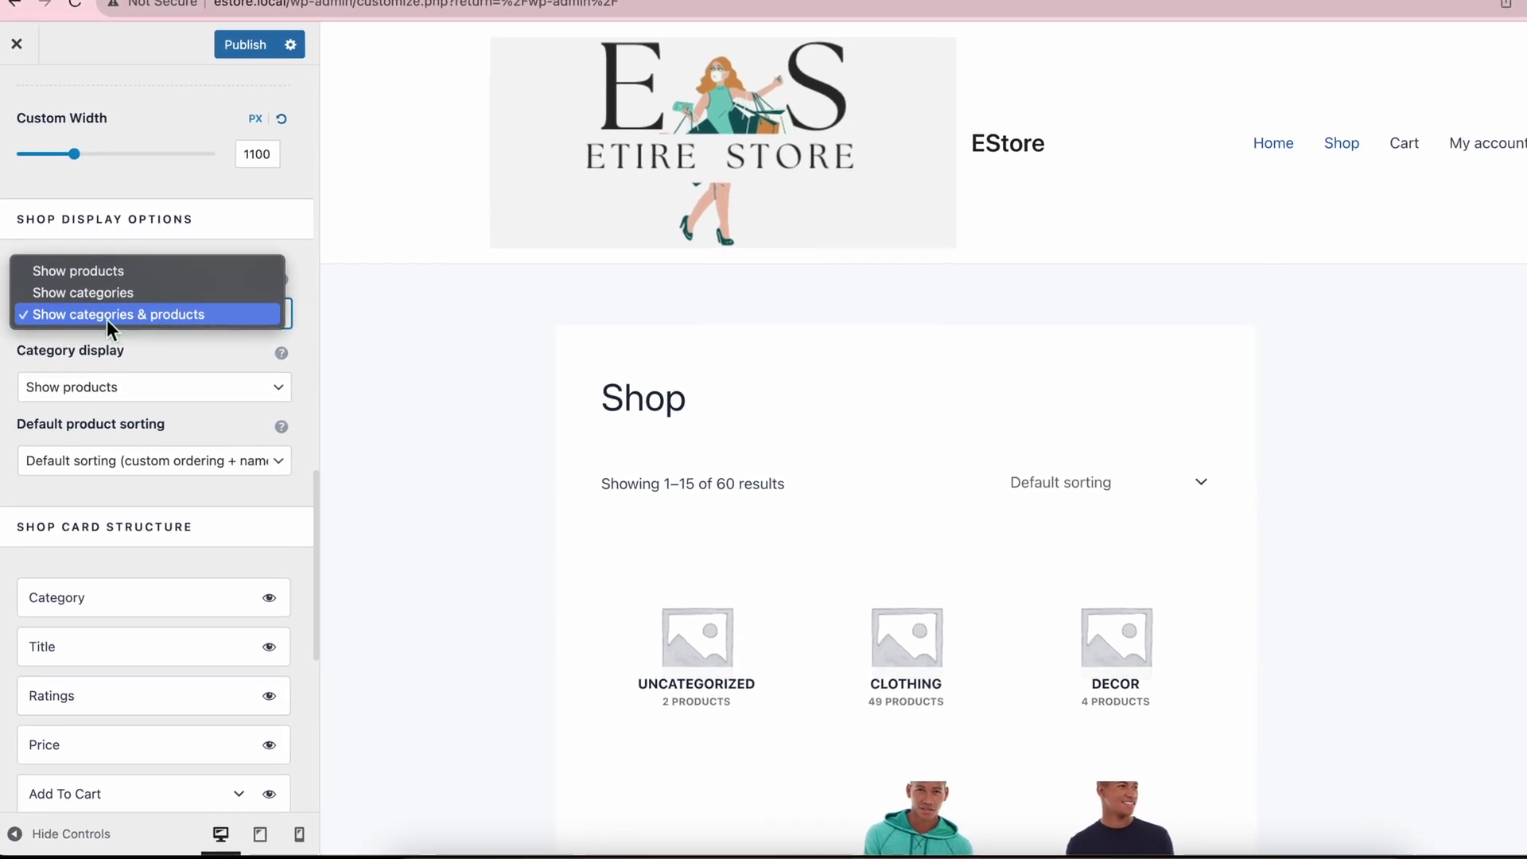
click(159, 310)
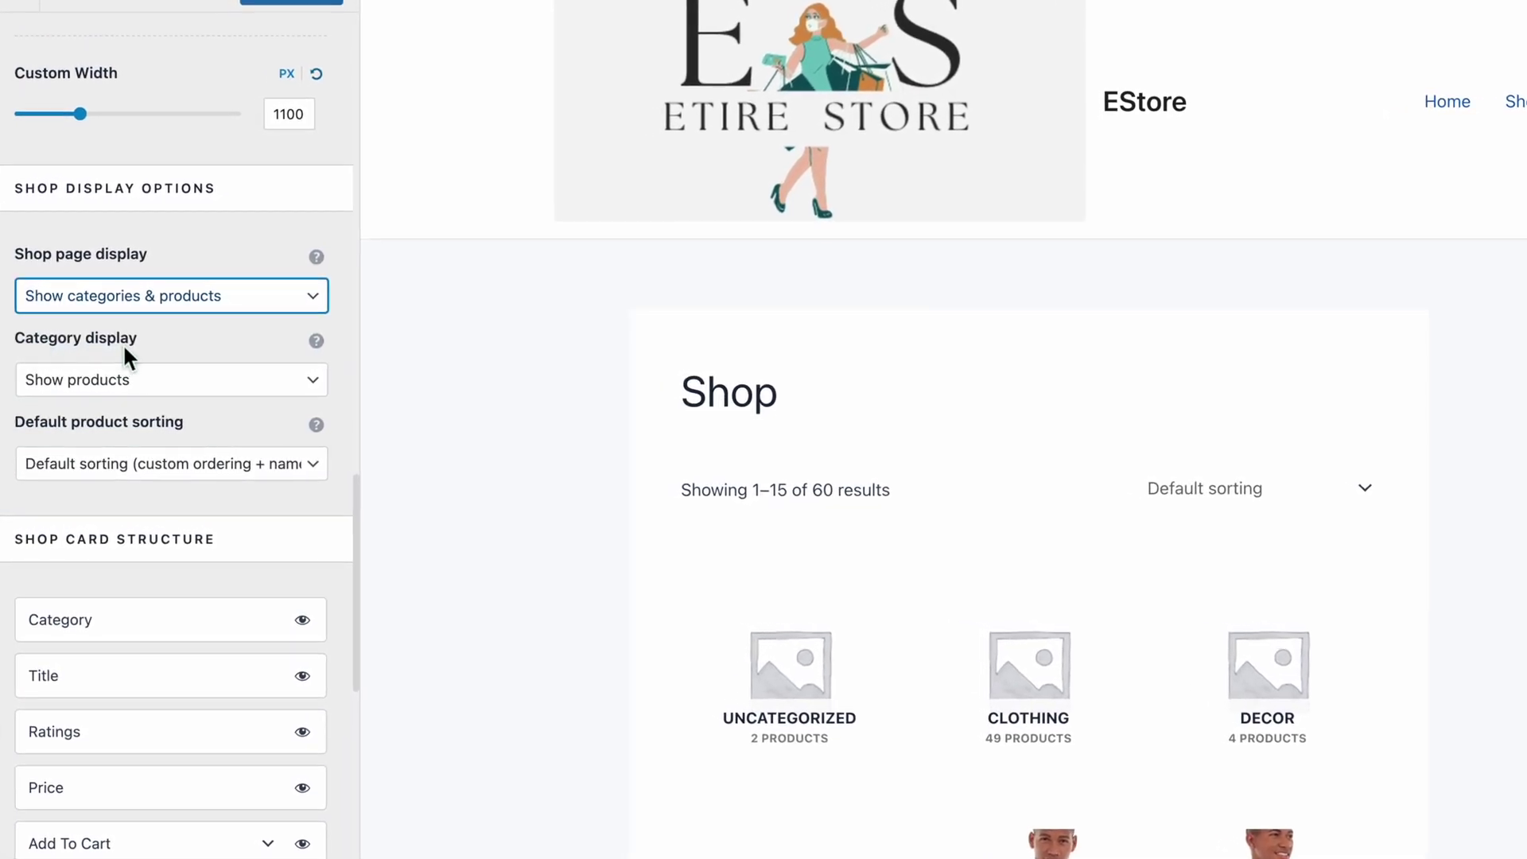
Keep category display at Show products, preview the Clothing category page, then return to Shop
click(155, 381)
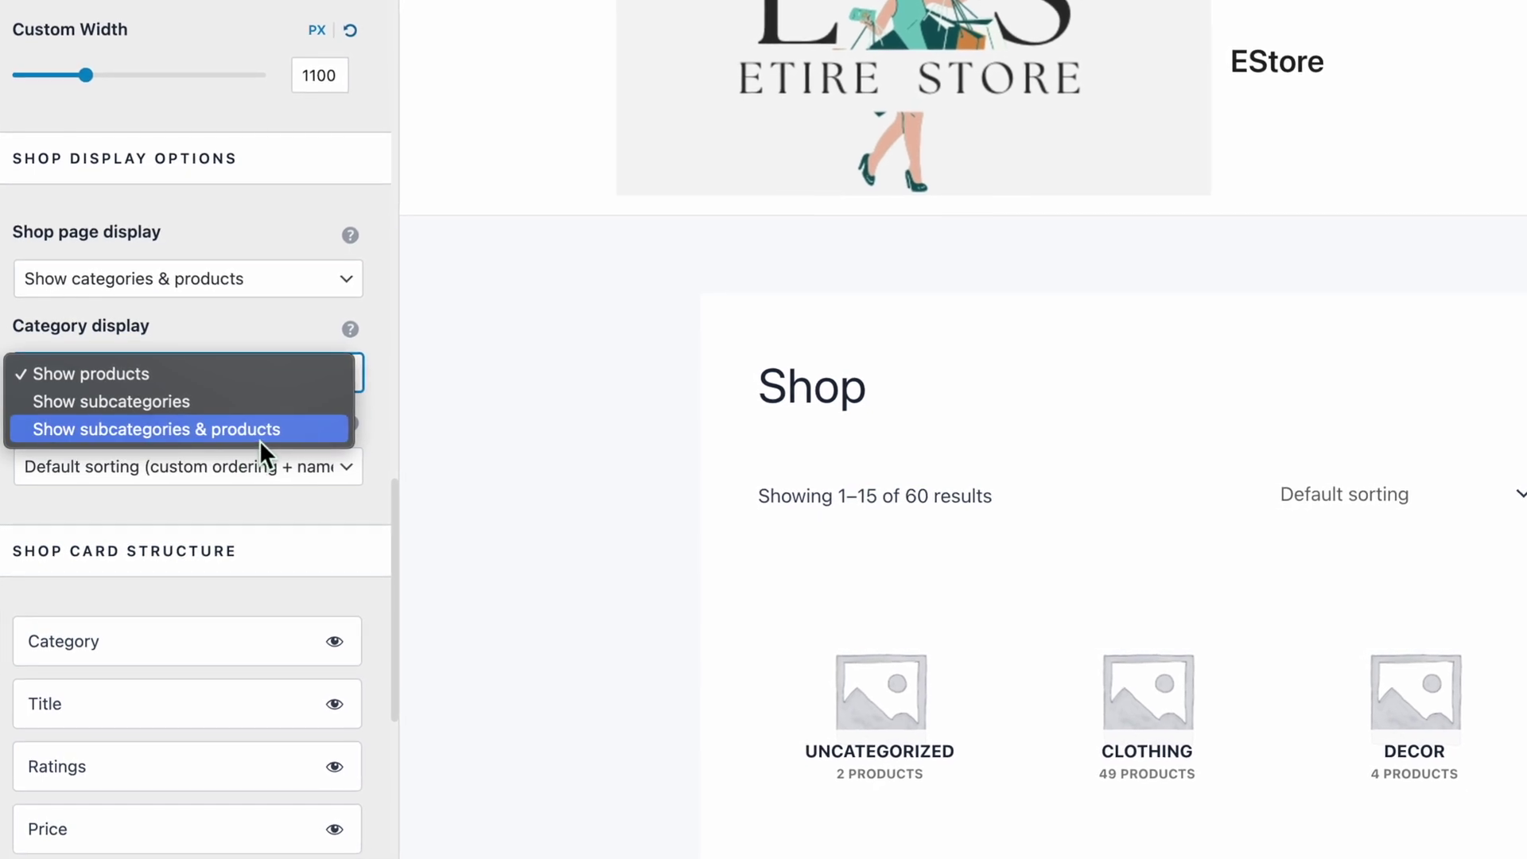
click(262, 380)
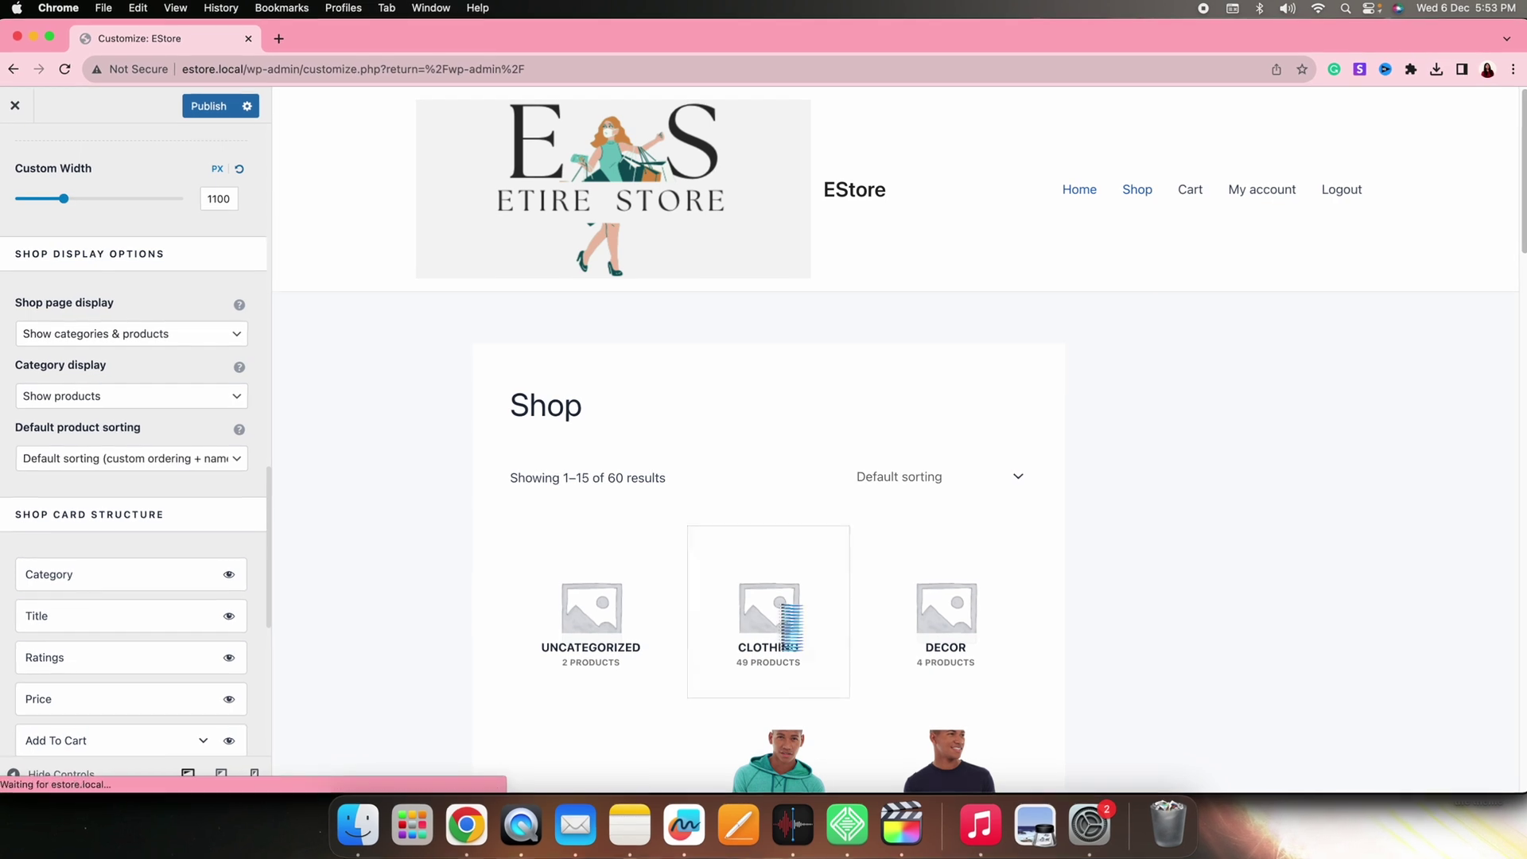
click(1199, 721)
scroll(795, 633, down, 8)
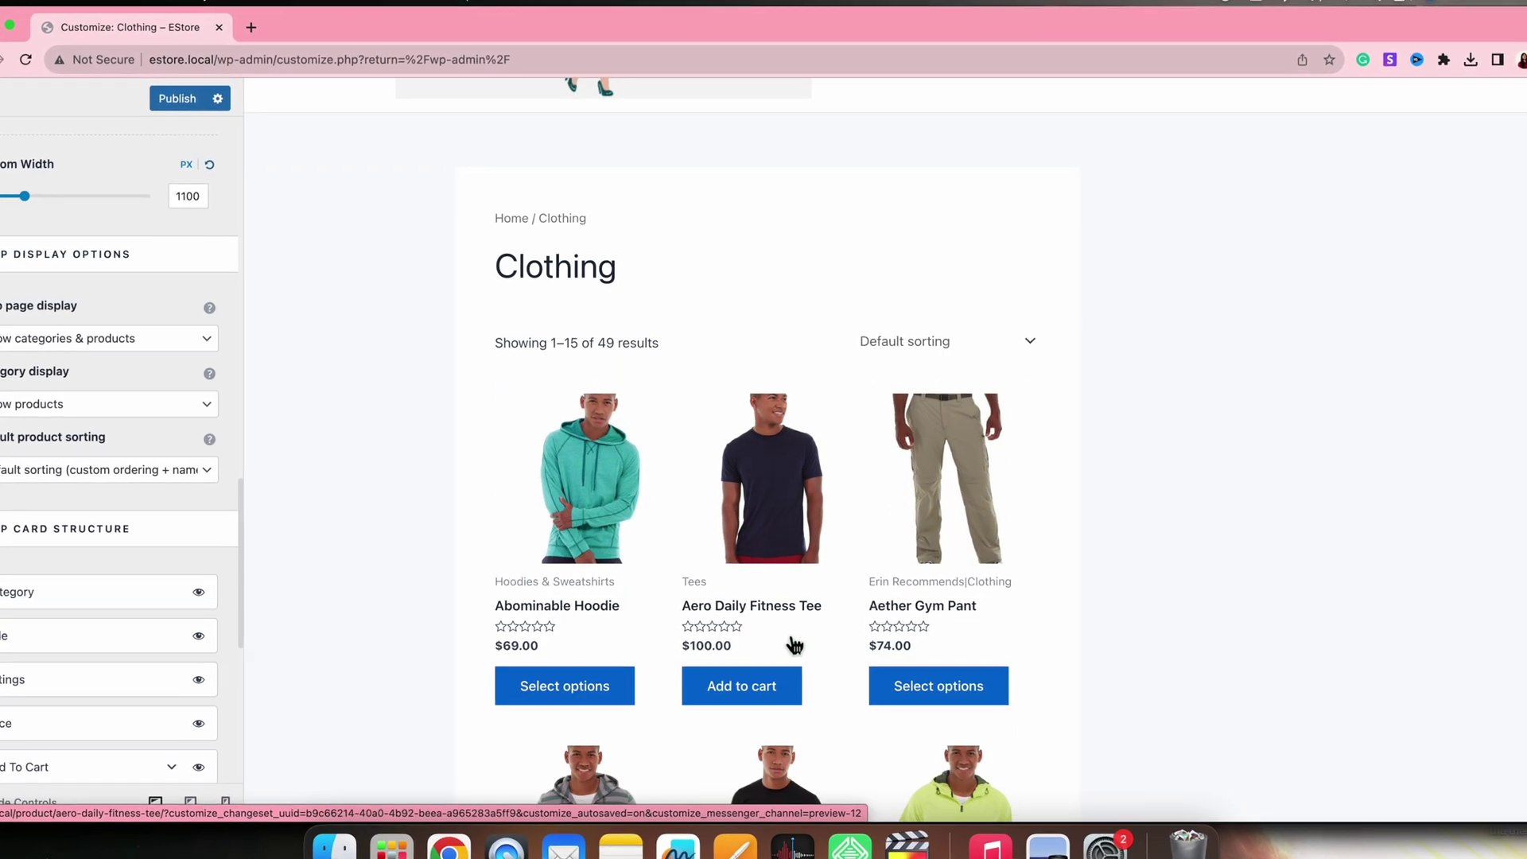
scroll(794, 668, down, 6)
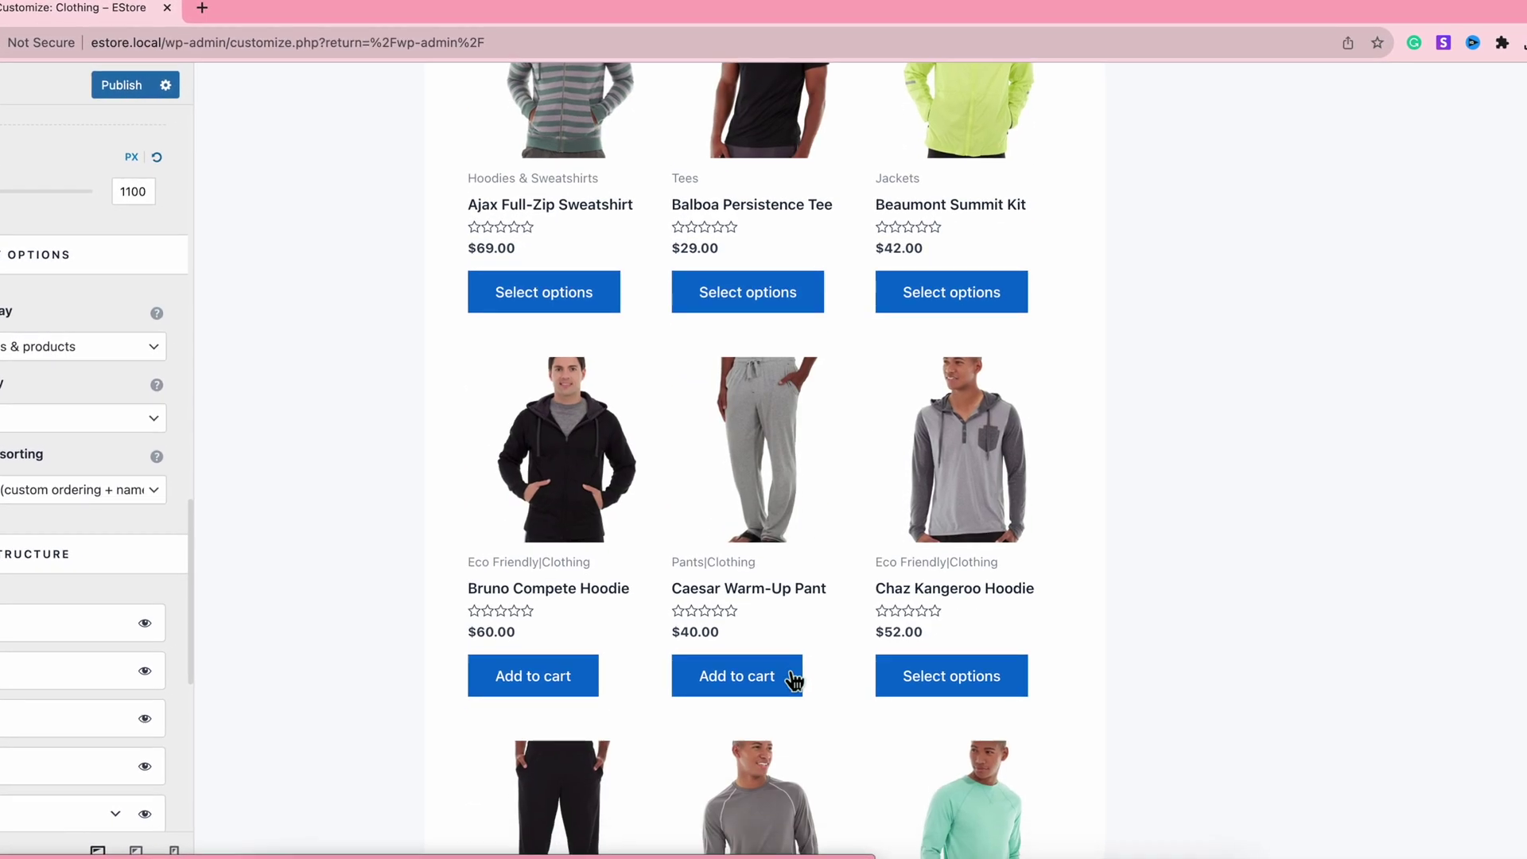
scroll(794, 684, up, 3)
scroll(794, 700, up, 10)
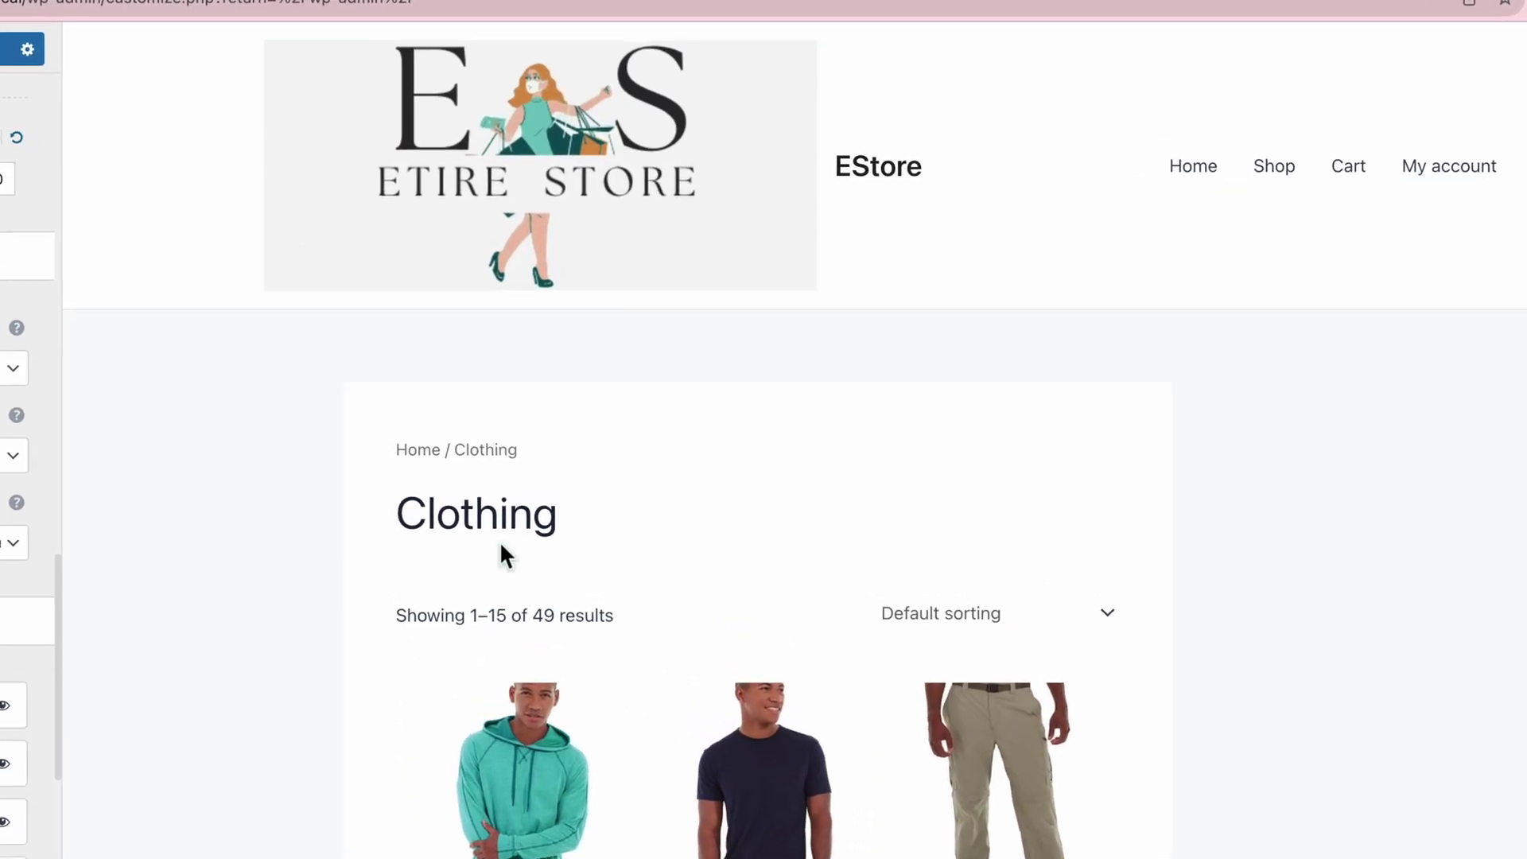
click(402, 460)
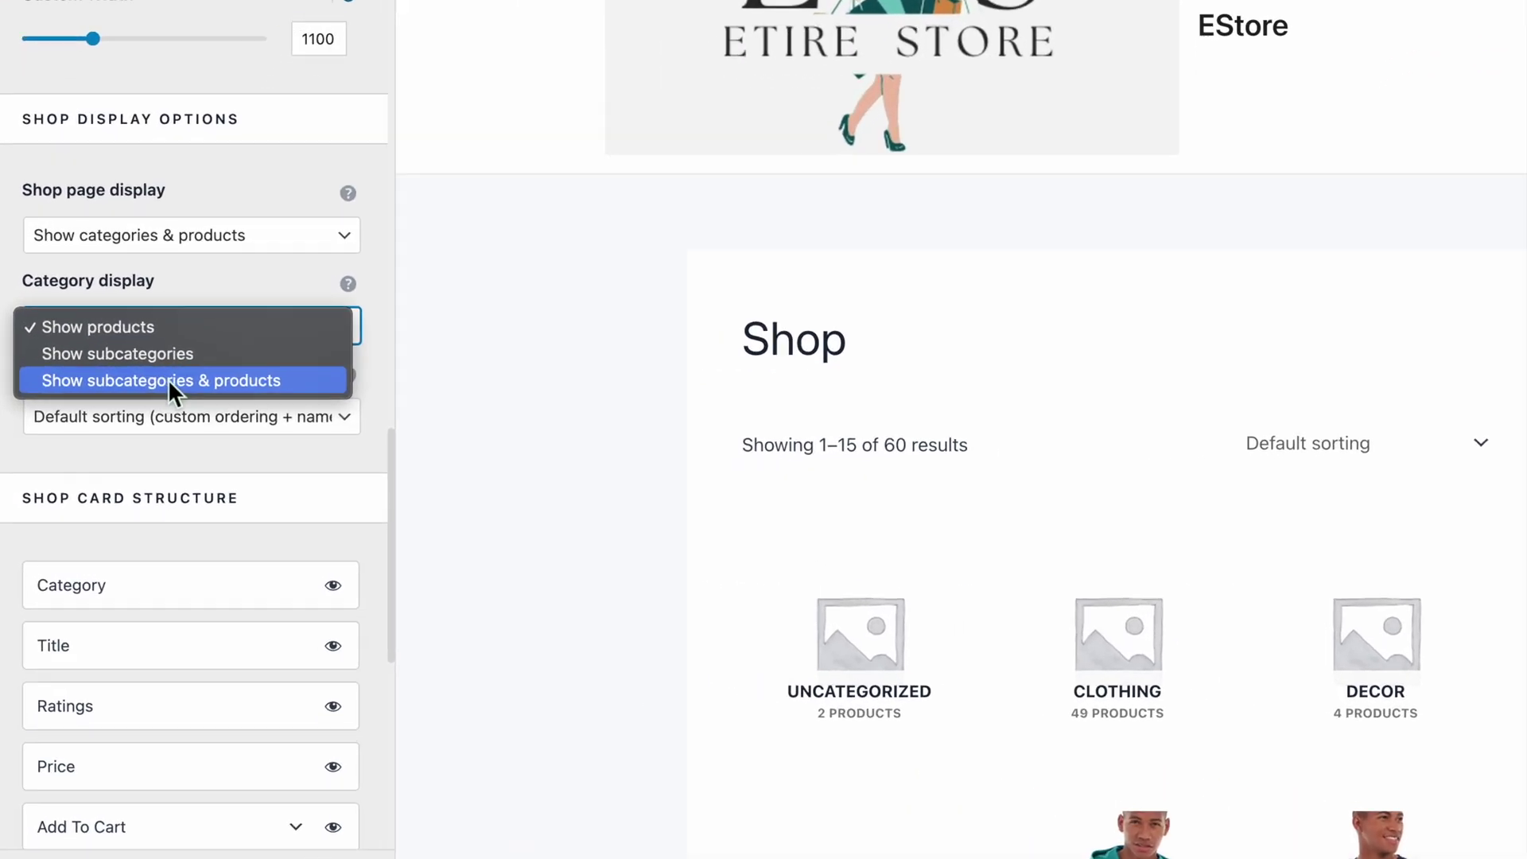
click(410, 357)
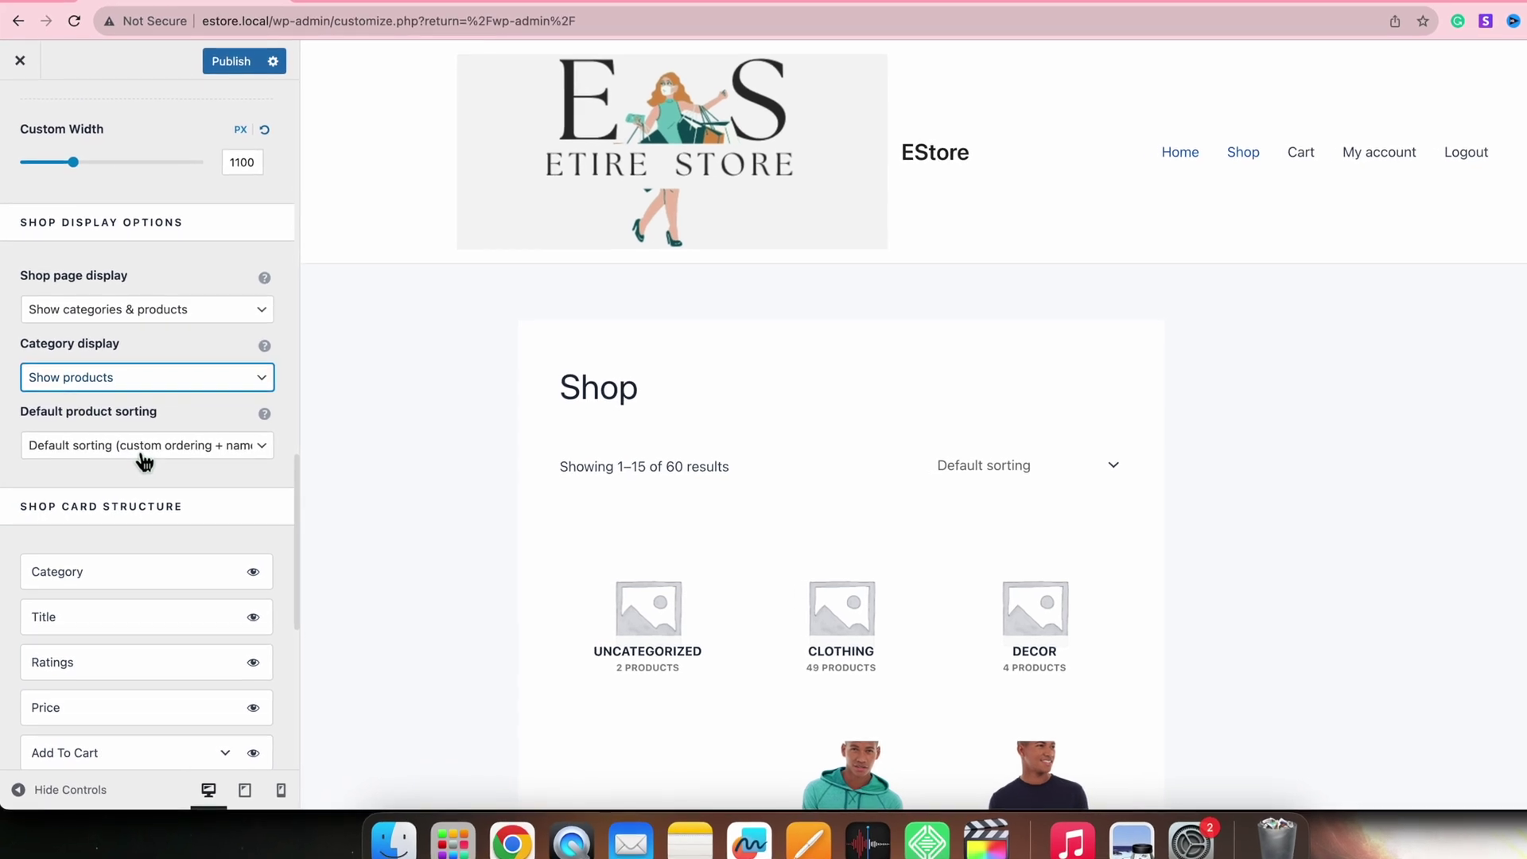
Set the default product sorting to Popularity (sales)
click(144, 445)
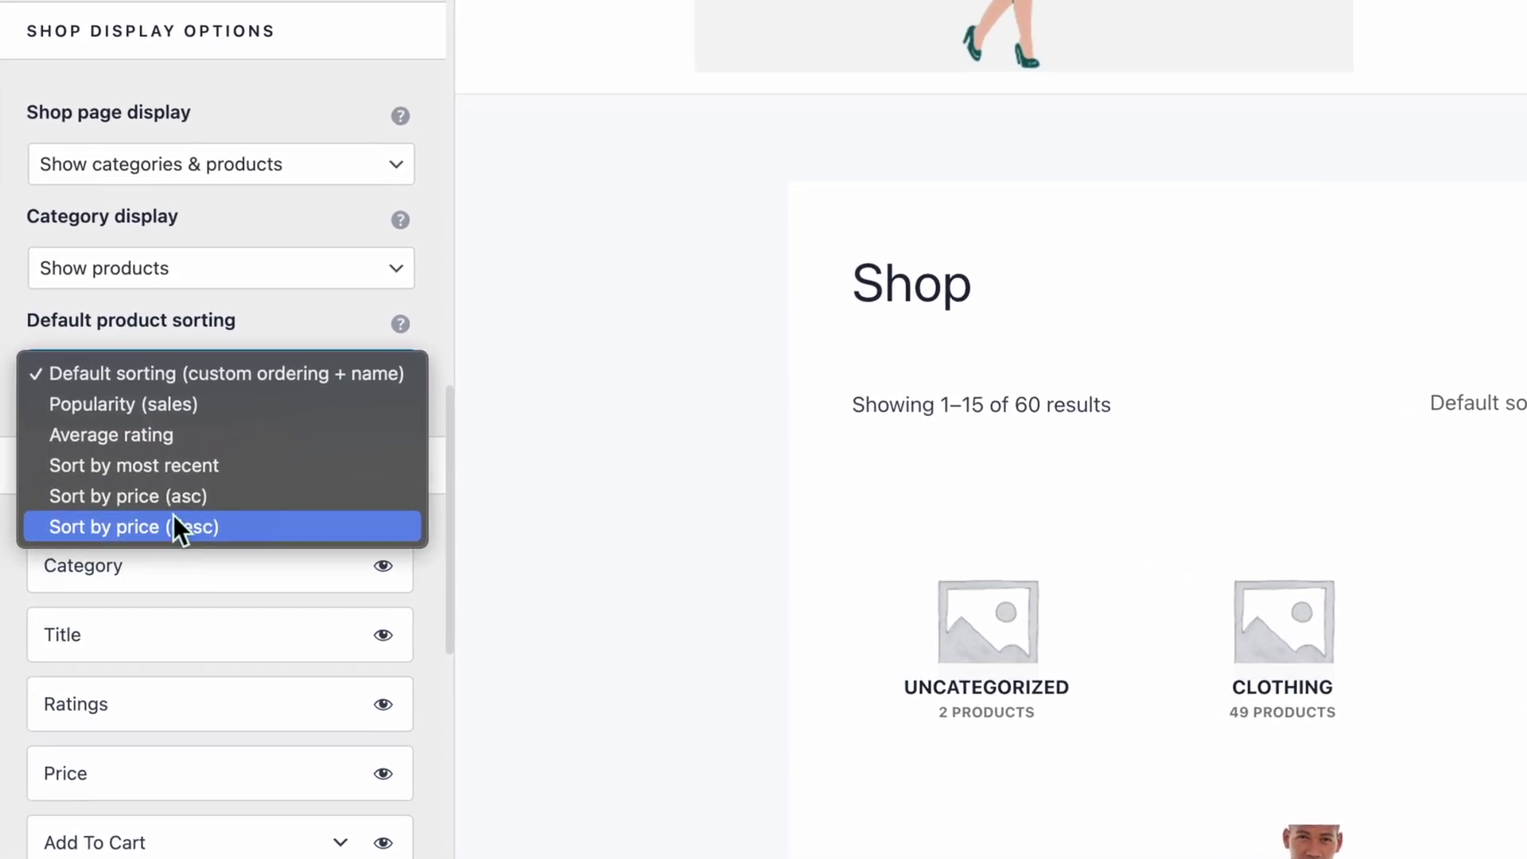
click(185, 412)
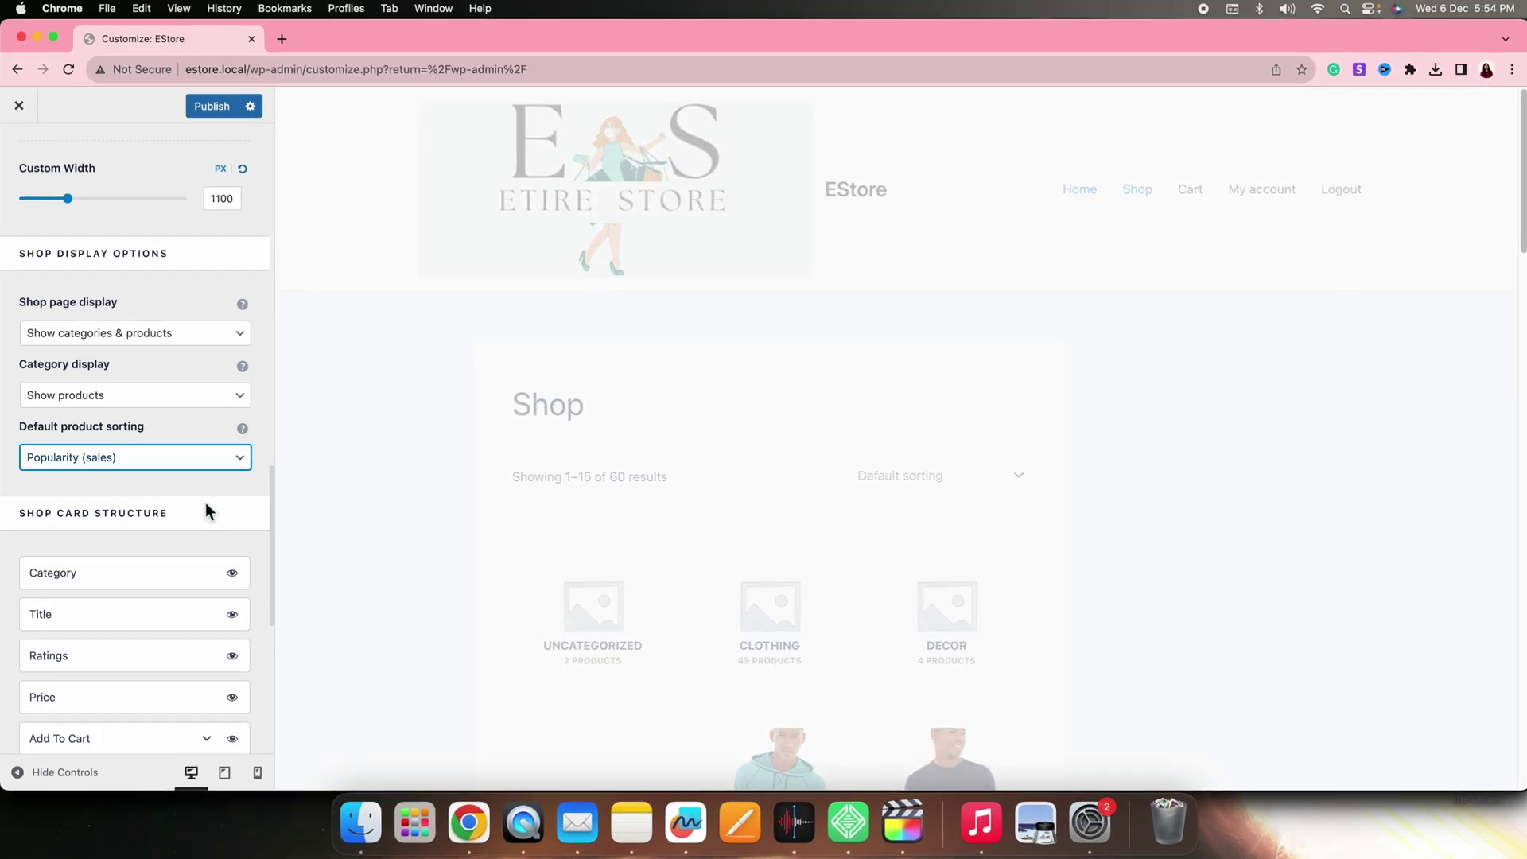
Scroll through the shop card settings in the Customizer panel to find the Category item
scroll(208, 503, down, 4)
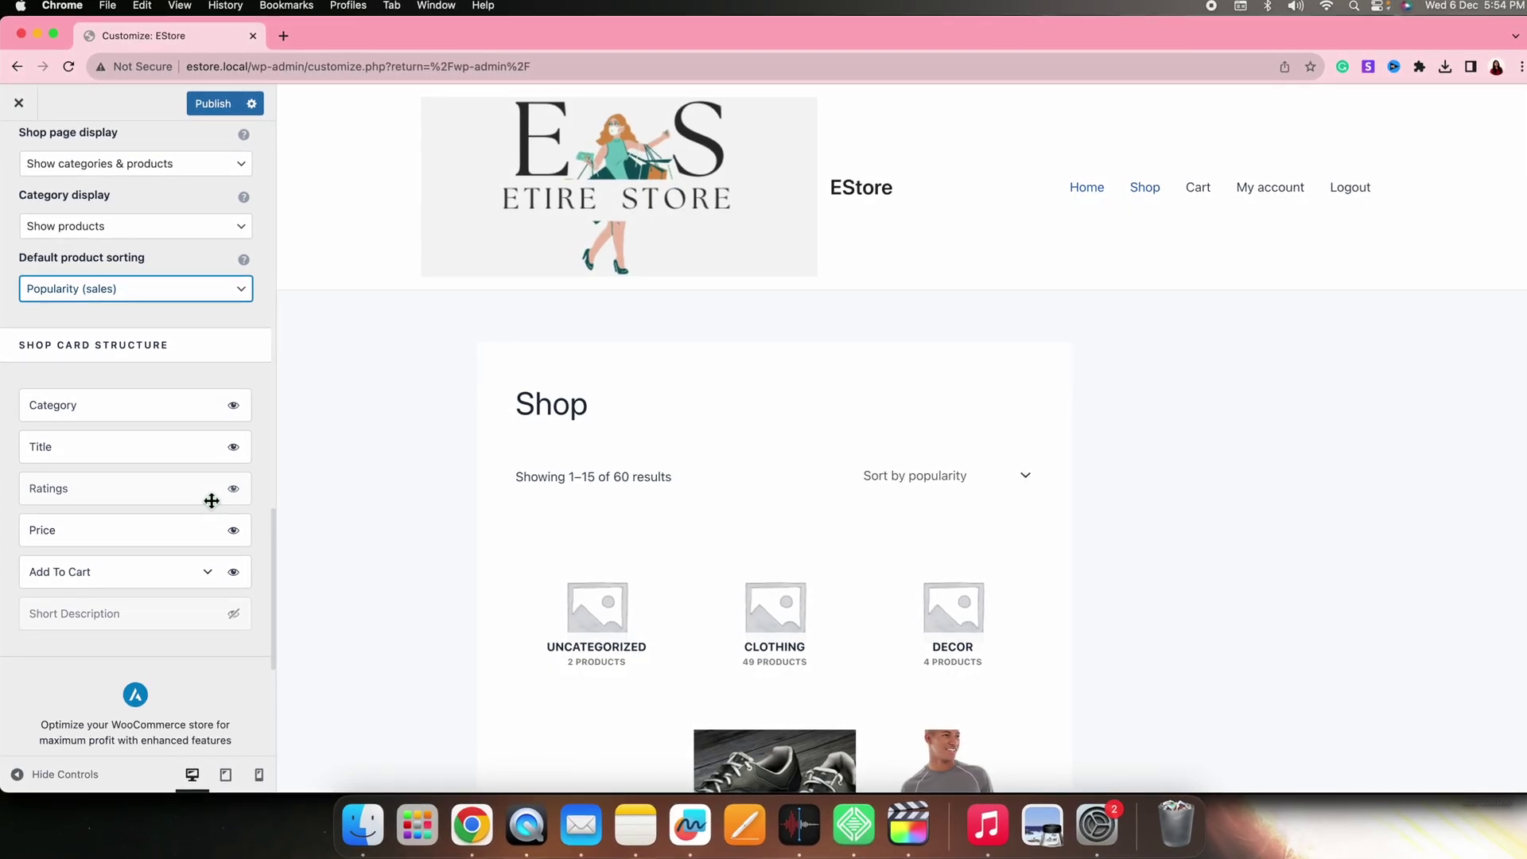
scroll(678, 567, down, 10)
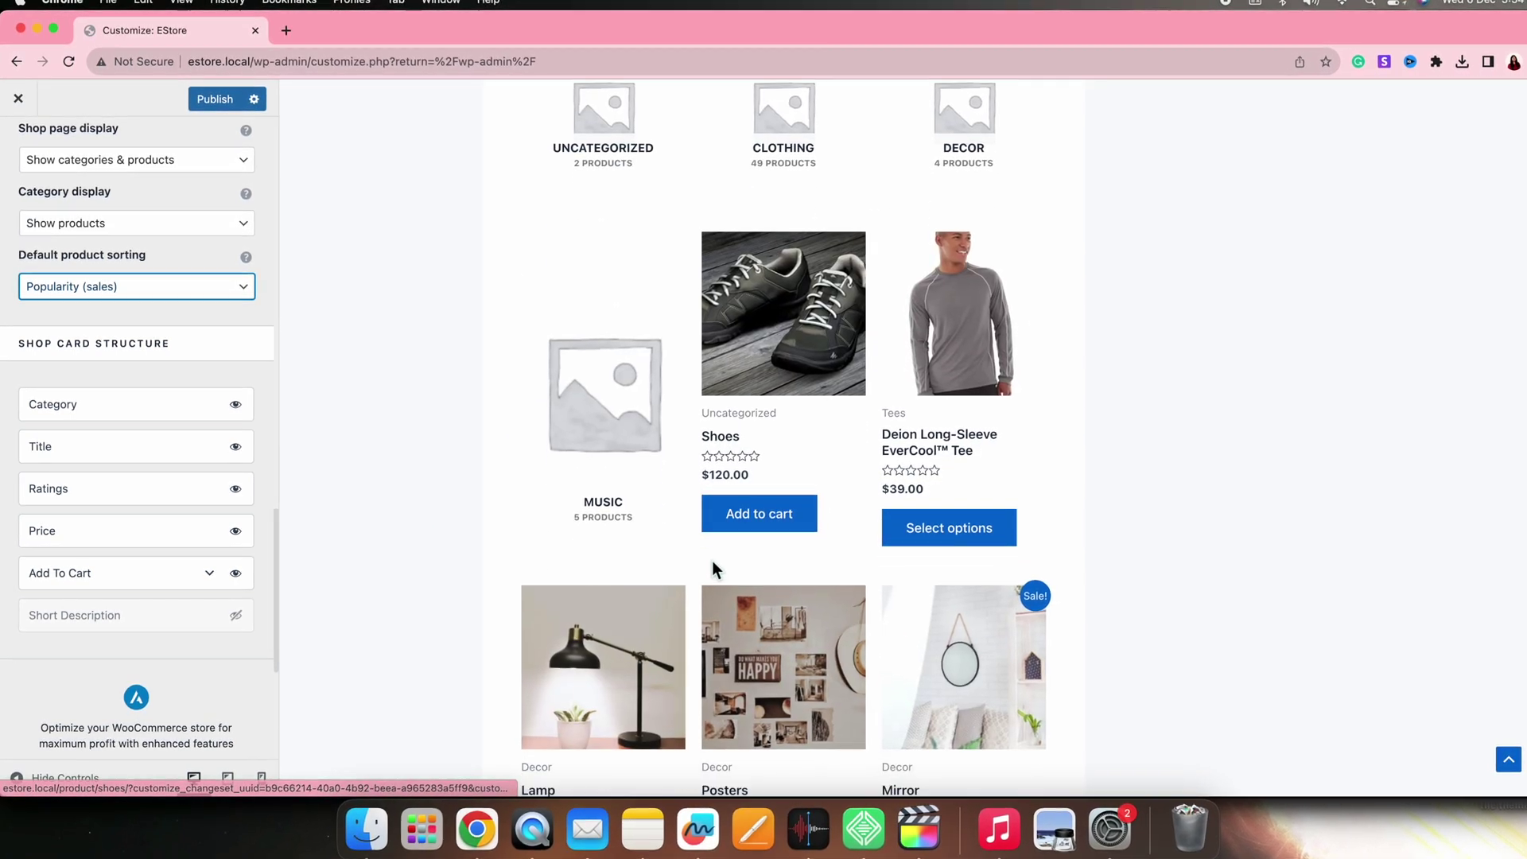
scroll(715, 562, down, 3)
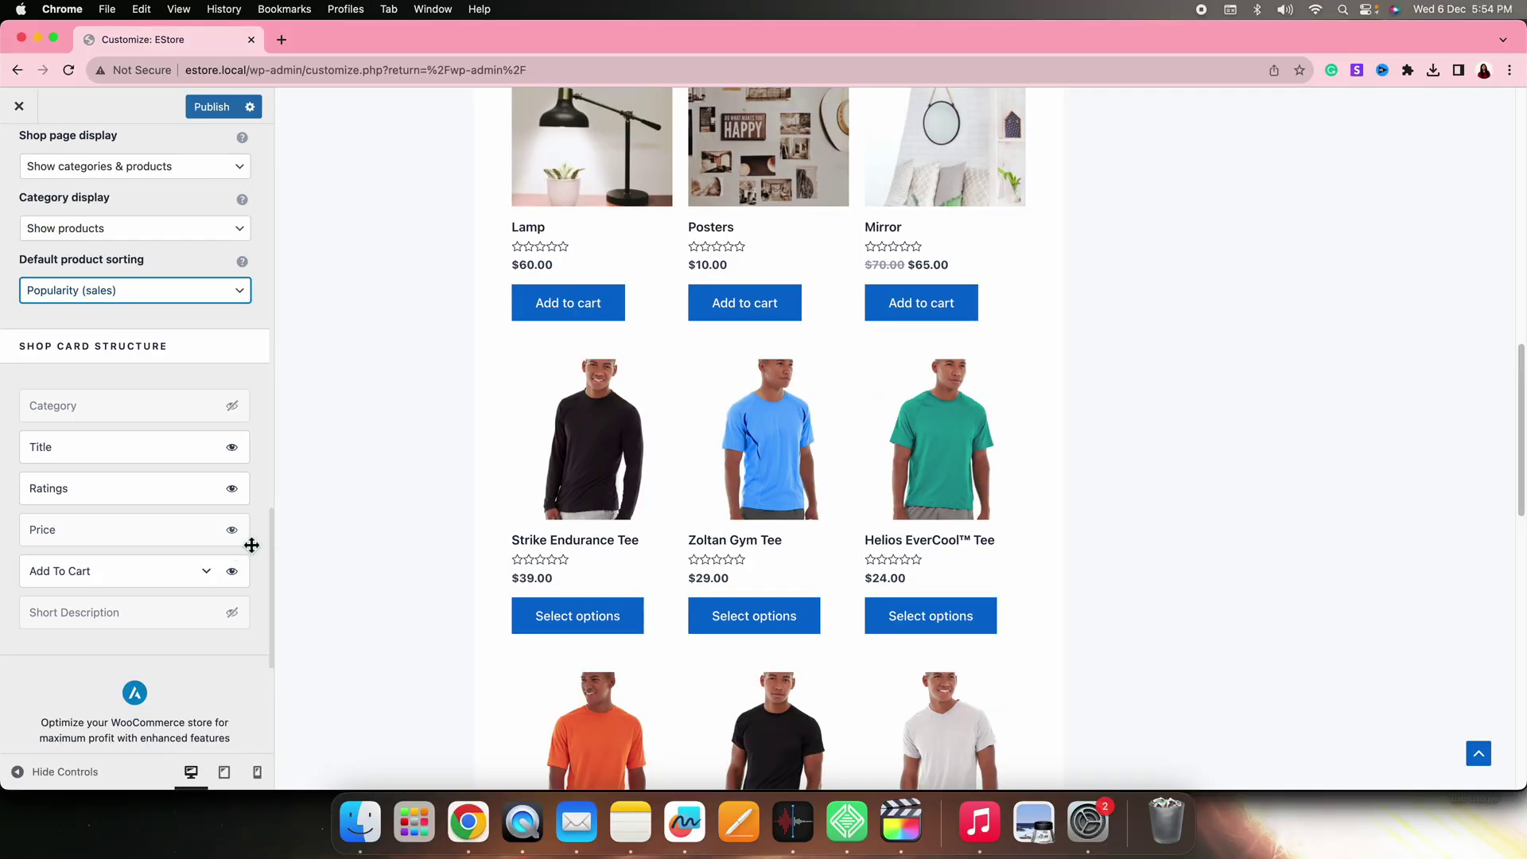
scroll(250, 541, up, 10)
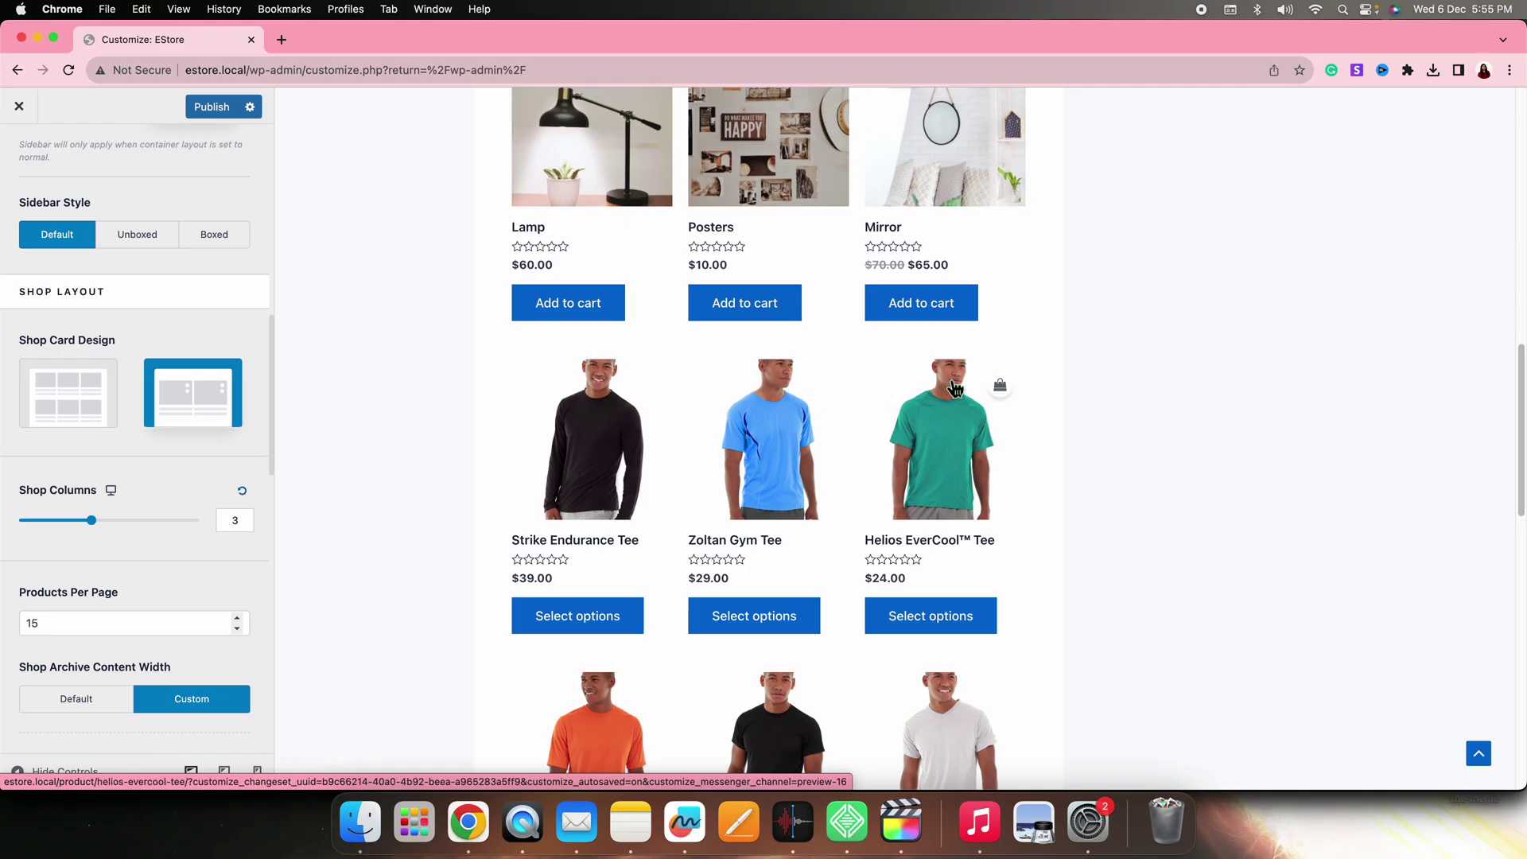
scroll(857, 239, up, 3)
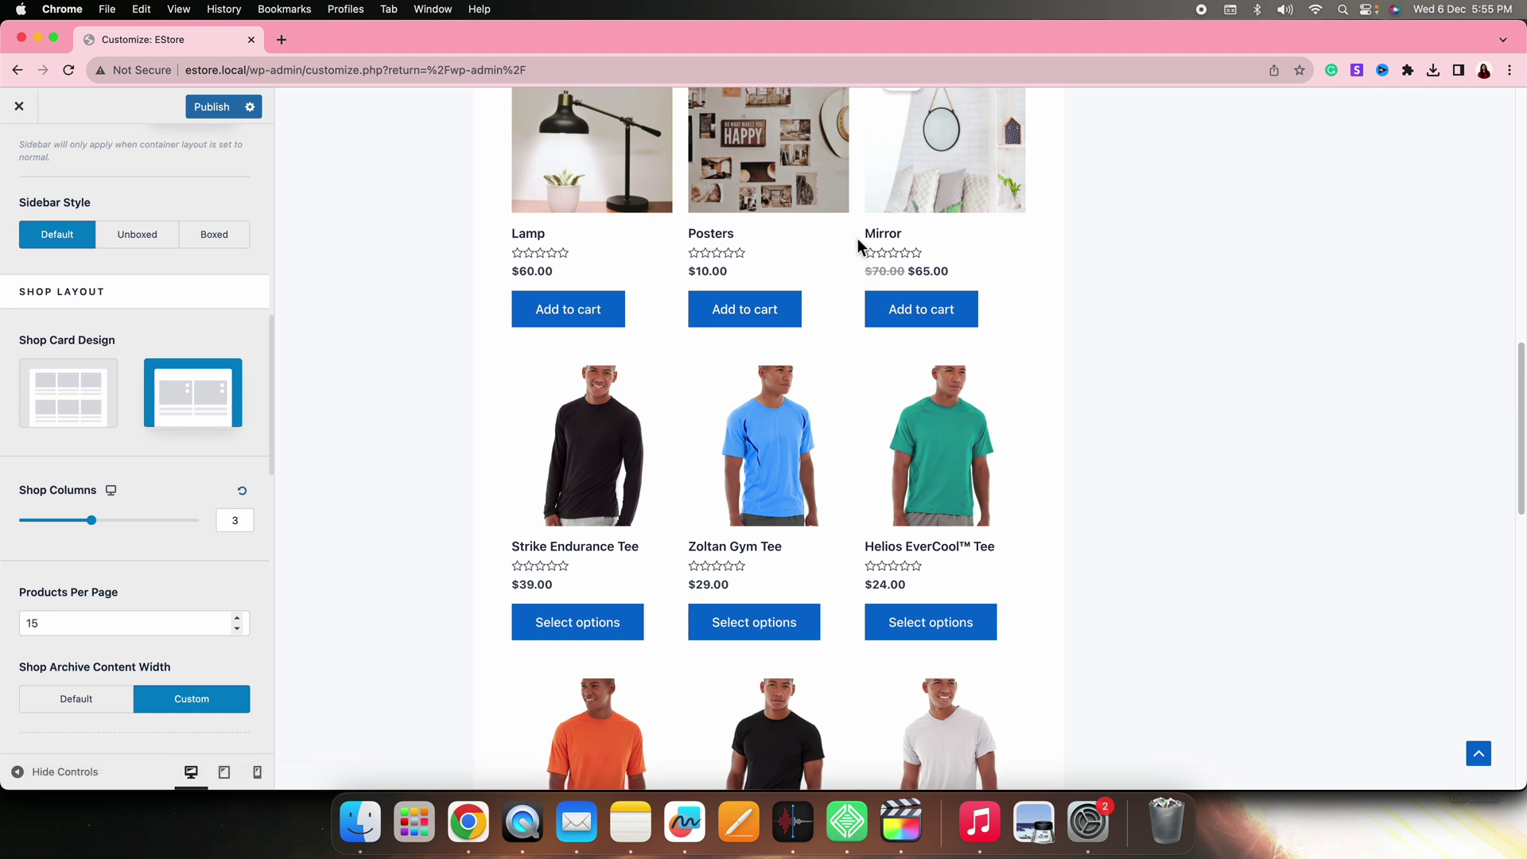
scroll(857, 239, up, 3)
scroll(150, 426, up, 5)
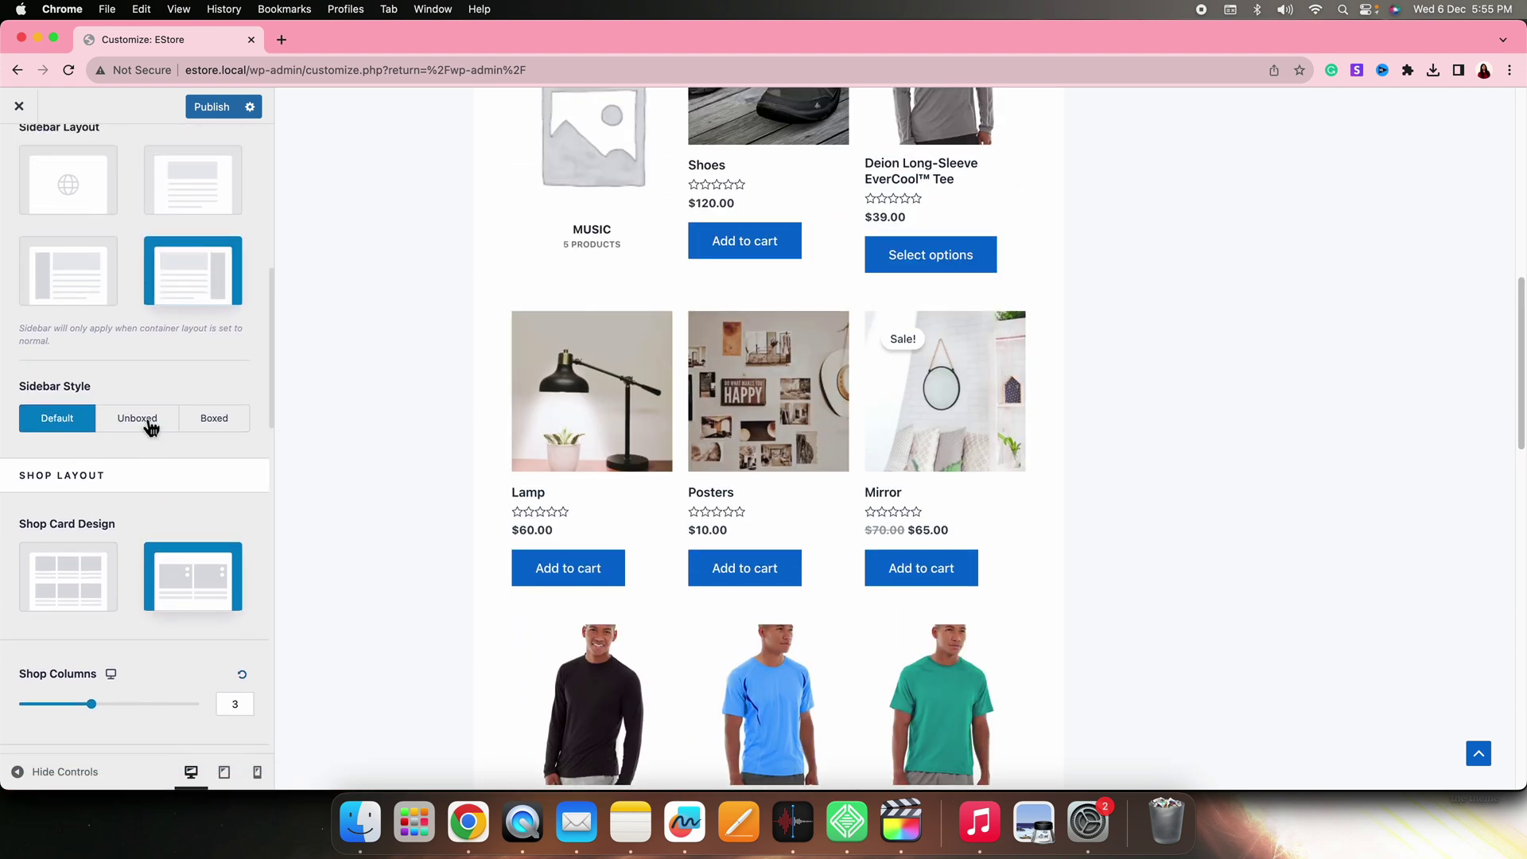
scroll(151, 428, up, 5)
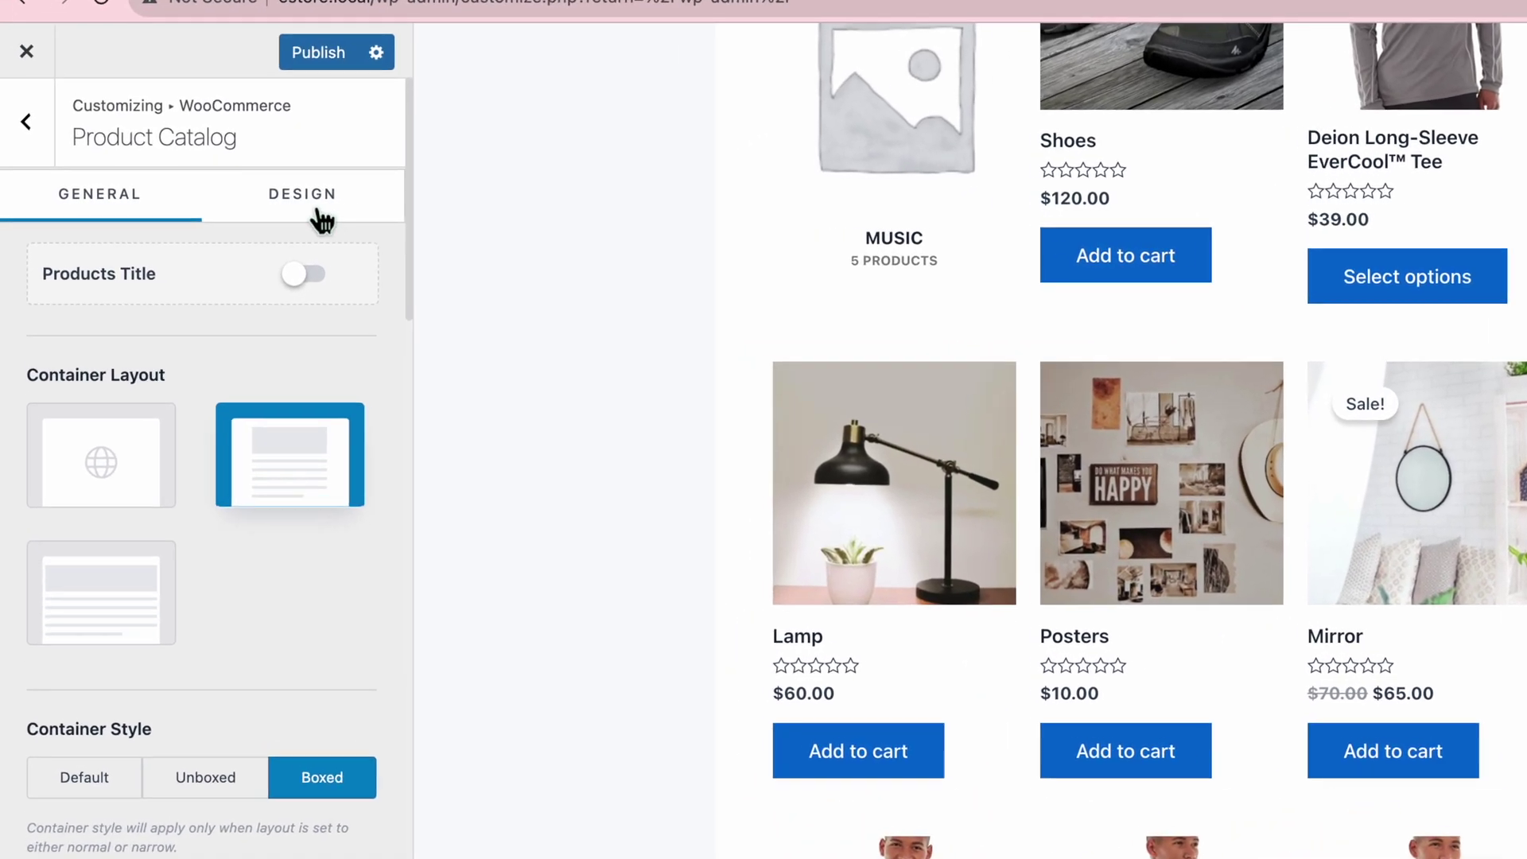
Switch to the shop card Design settings and scroll down to Horizontal Content Alignment
click(247, 197)
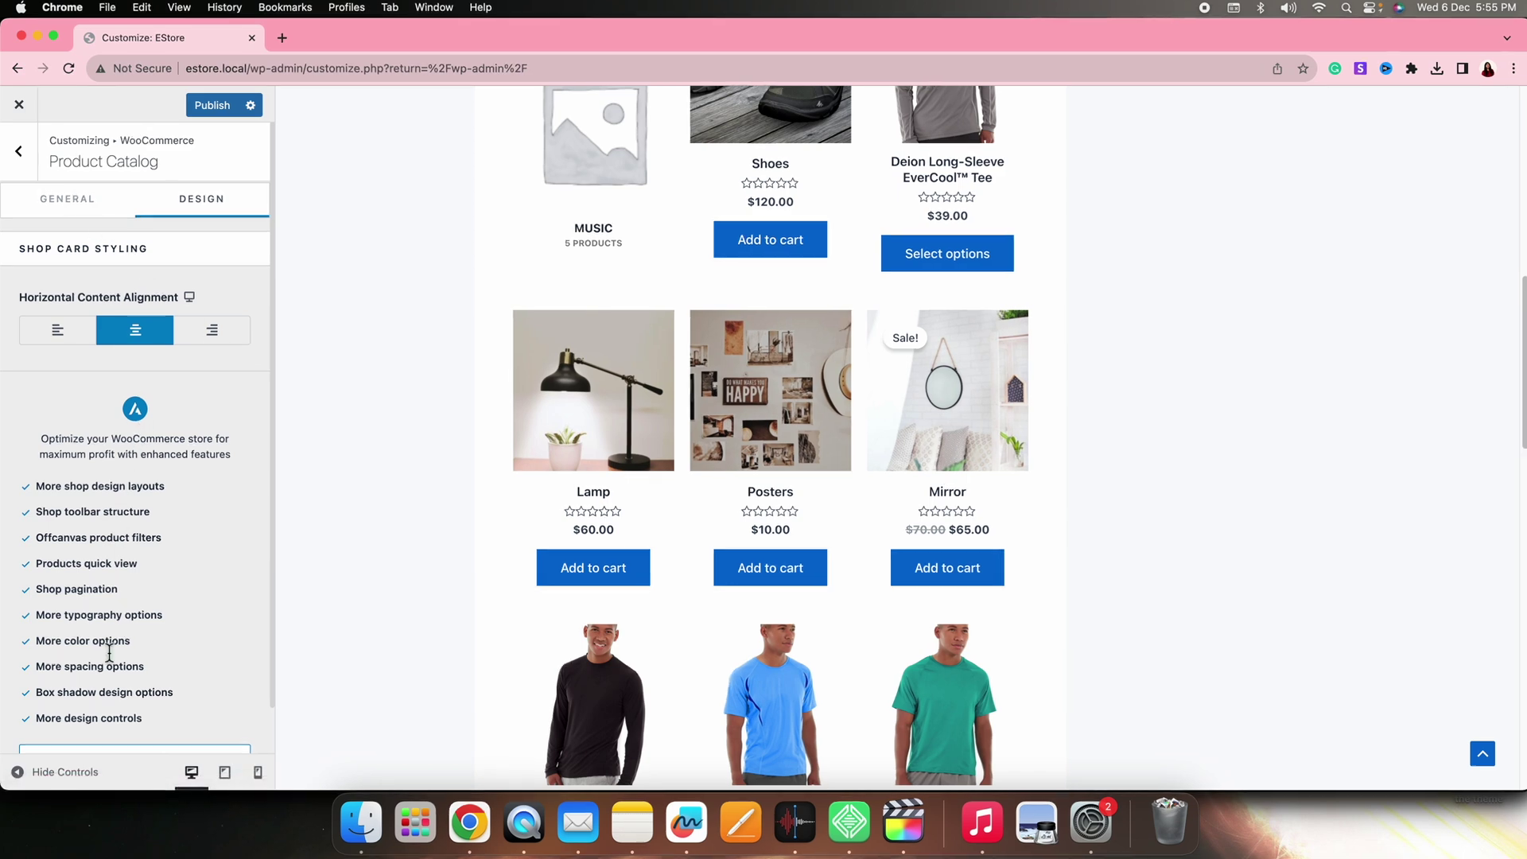
scroll(113, 698, down, 2)
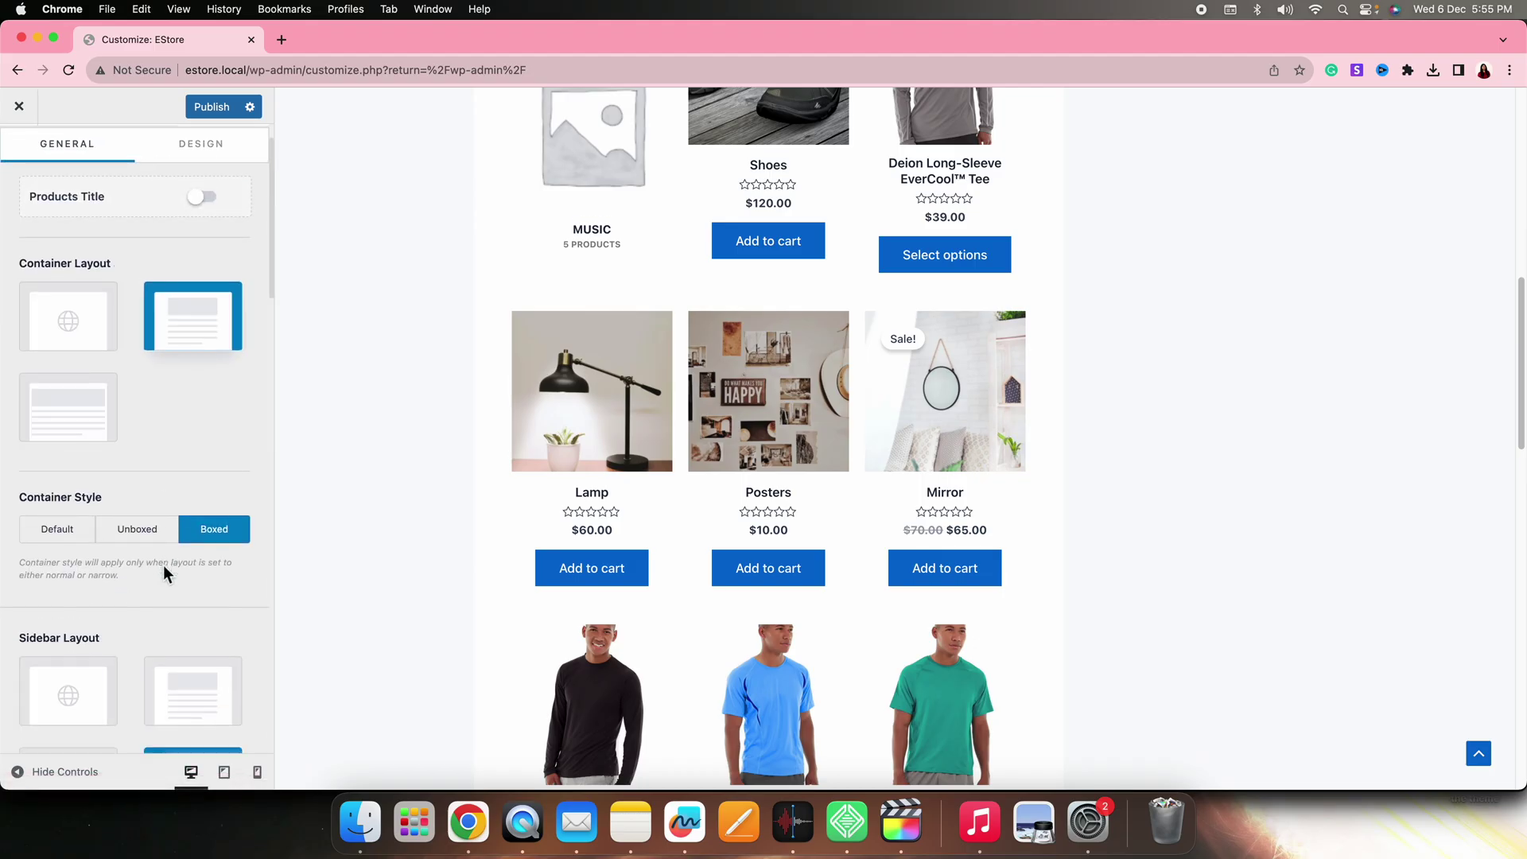
scroll(164, 569, down, 4)
scroll(164, 565, down, 15)
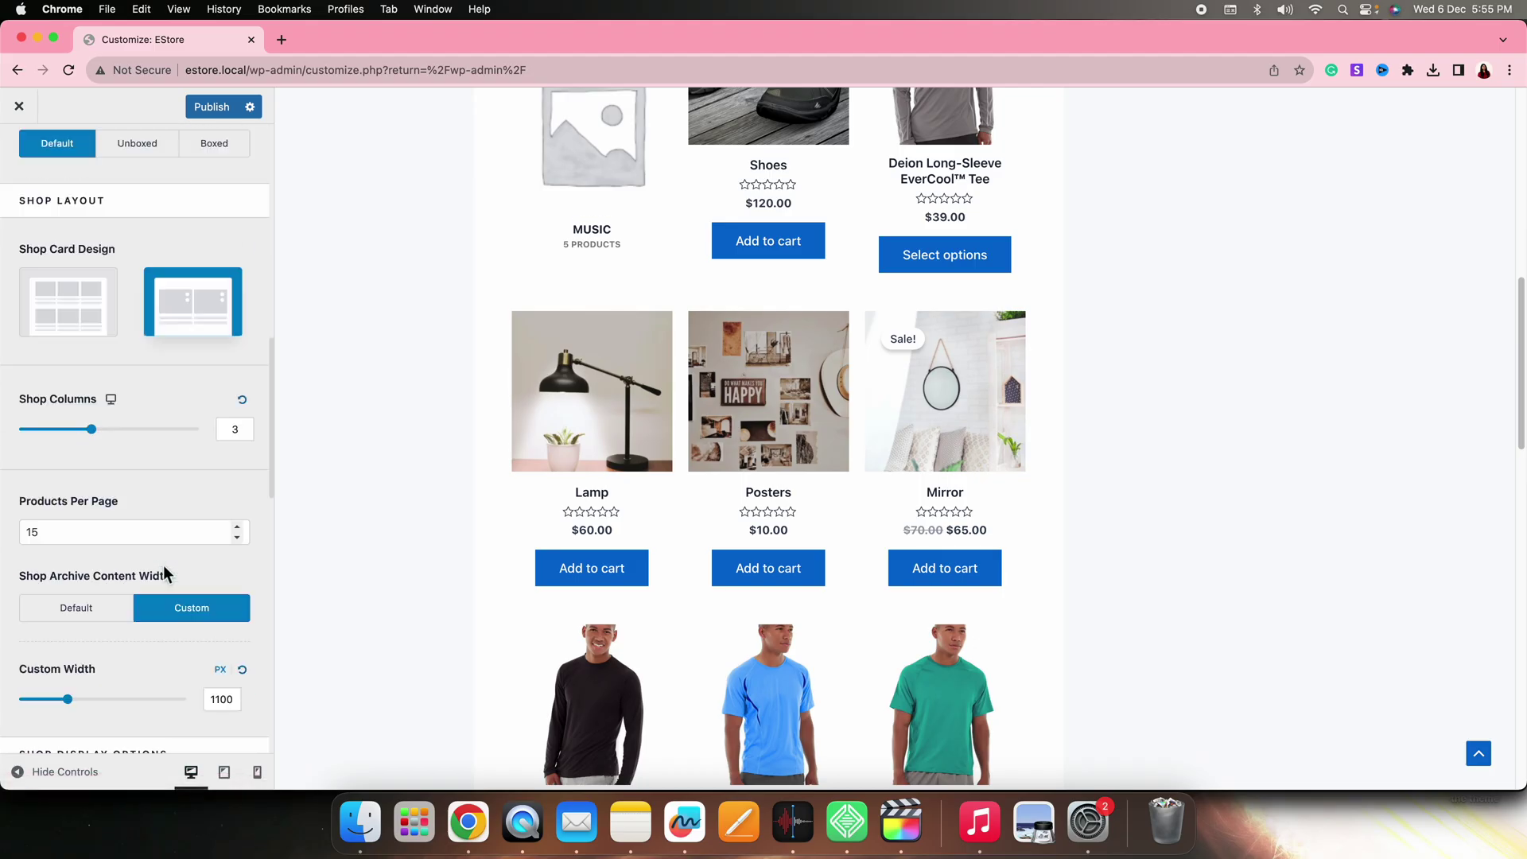
scroll(169, 562, down, 3)
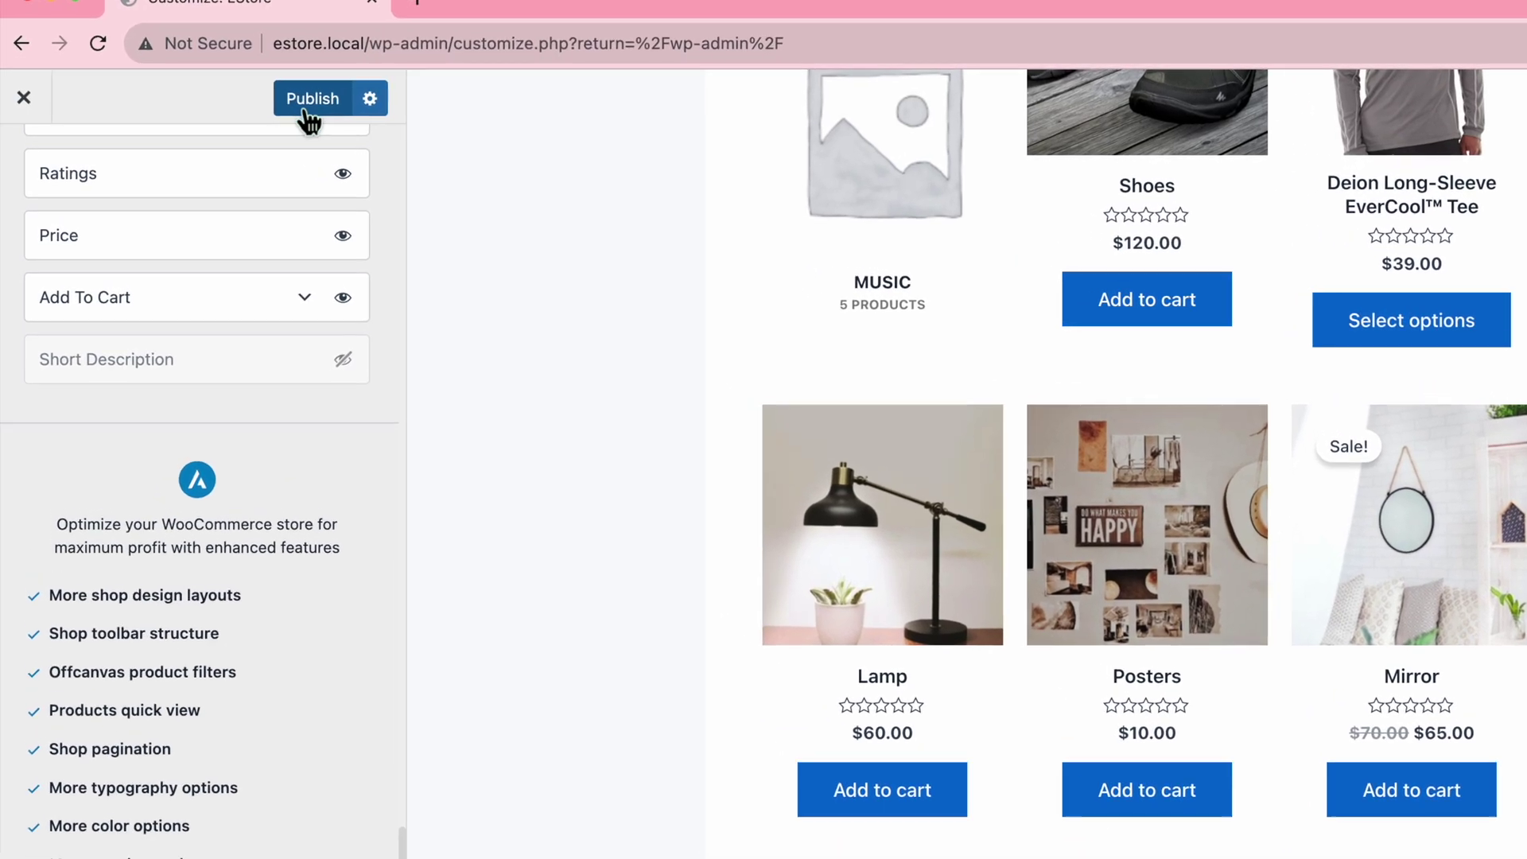
Publish the shop customizations and scroll down the live Shop page
click(283, 94)
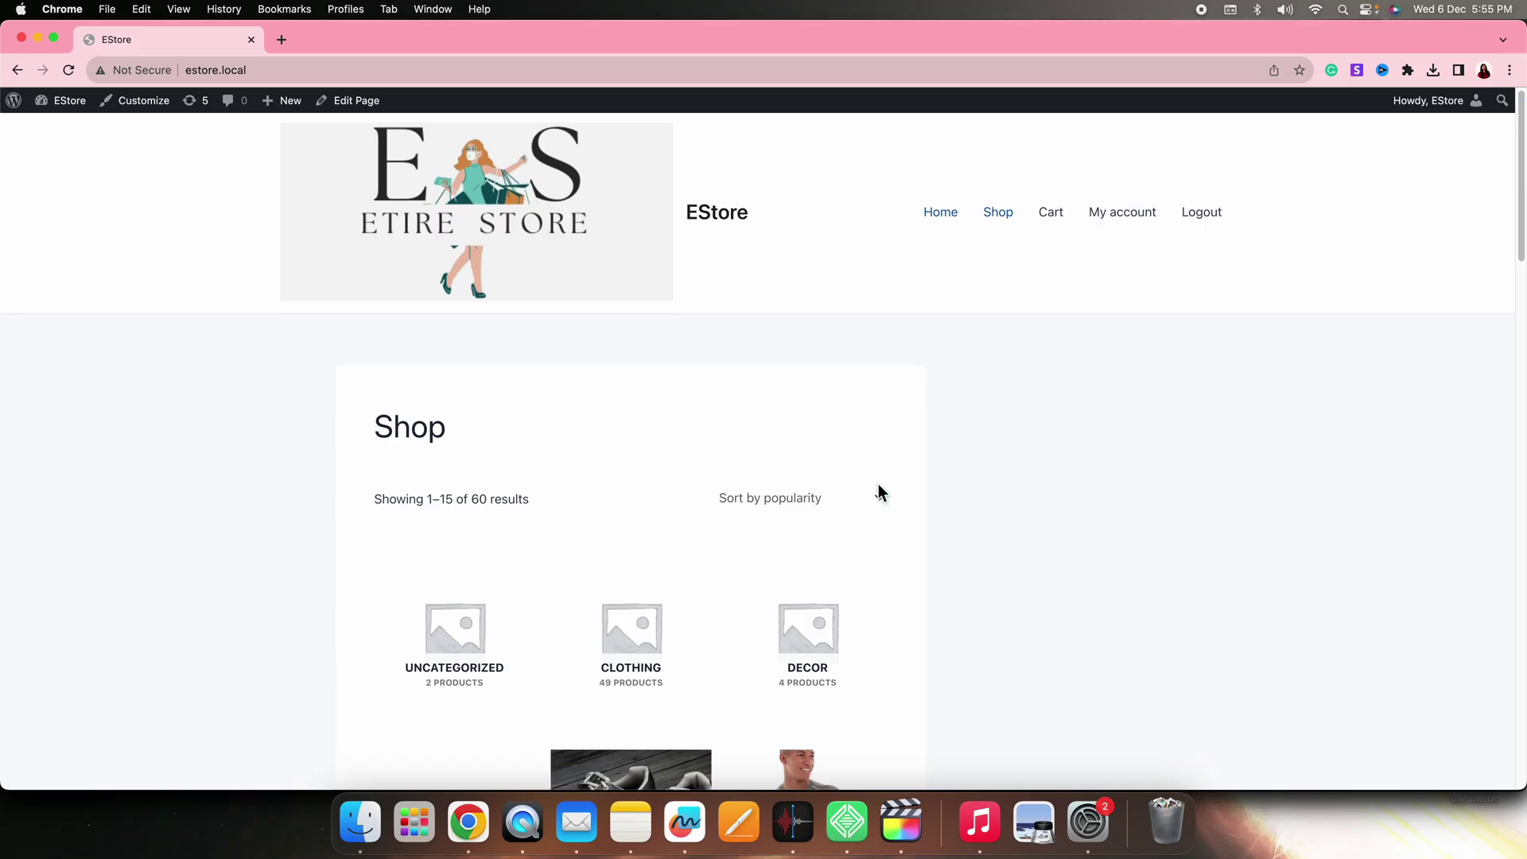
scroll(882, 489, down, 5)
scroll(889, 493, down, 4)
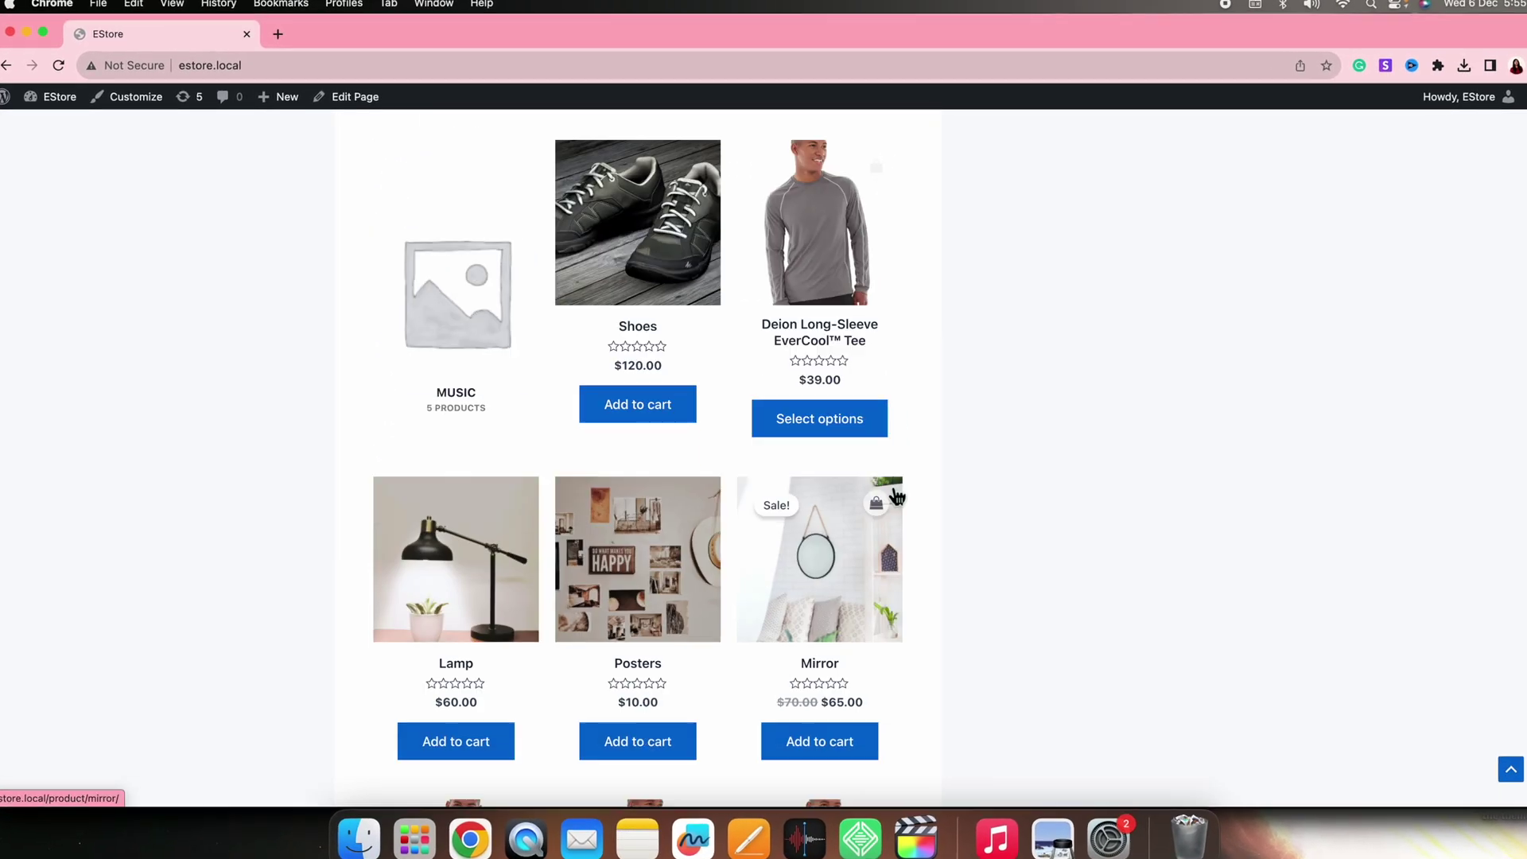
scroll(889, 493, down, 3)
scroll(935, 515, down, 8)
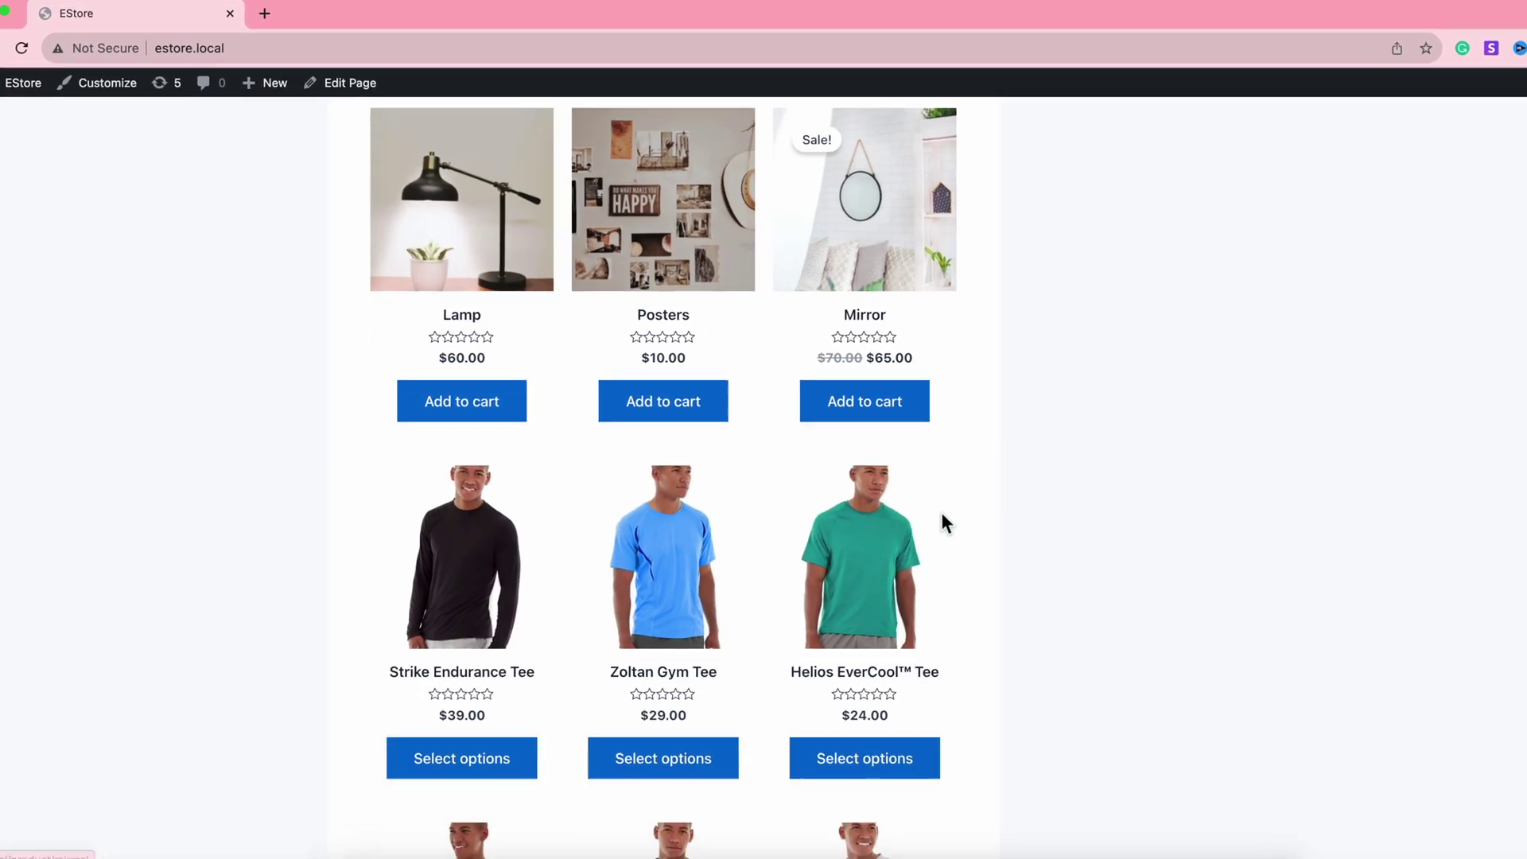
Scroll through the storefront product listings to check the centred product cards
scroll(997, 548, down, 7)
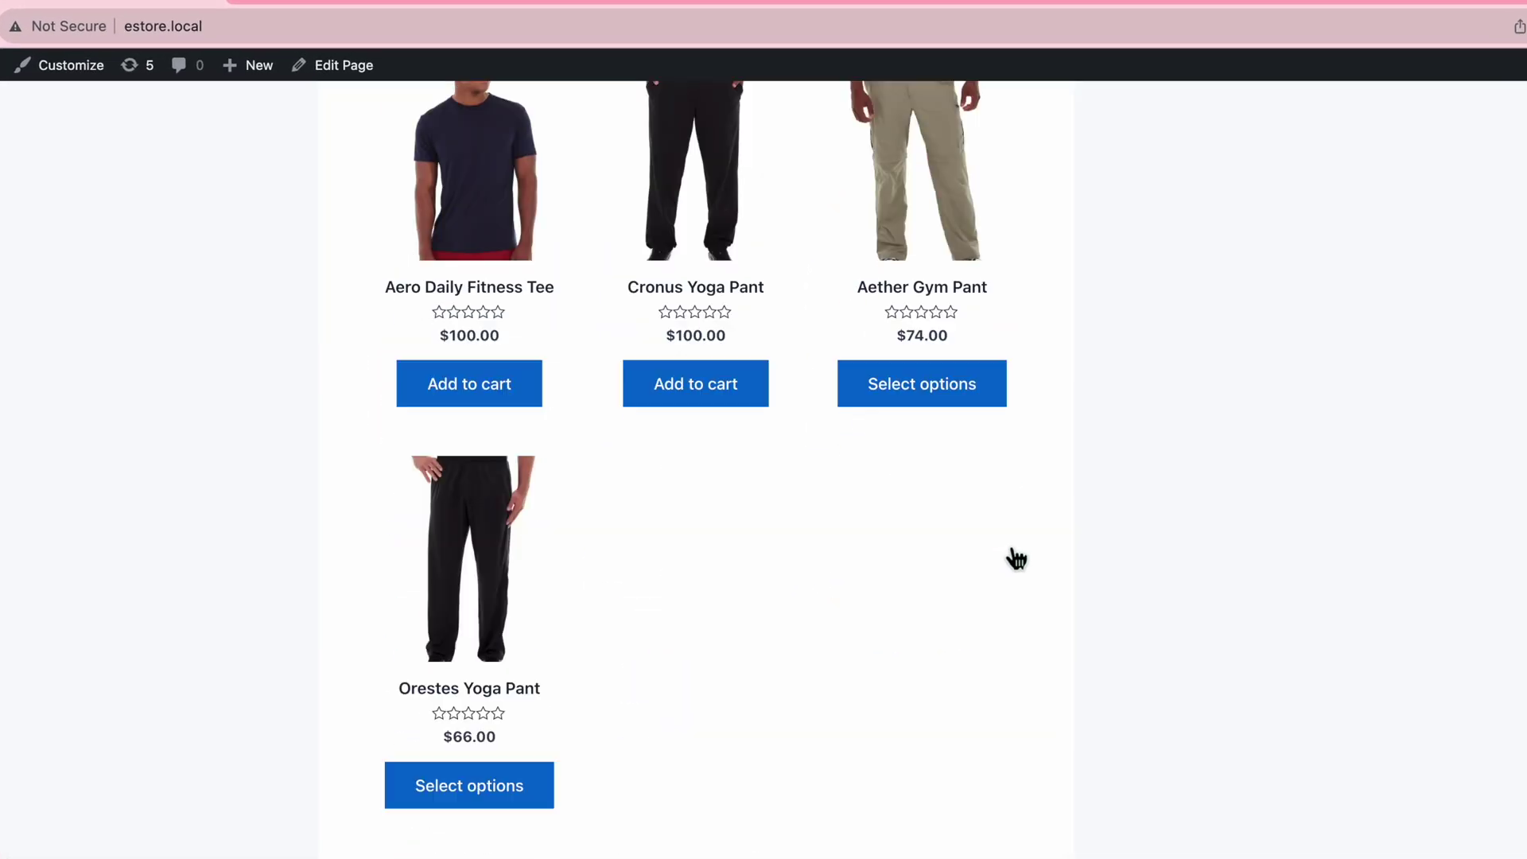
scroll(1052, 568, up, 5)
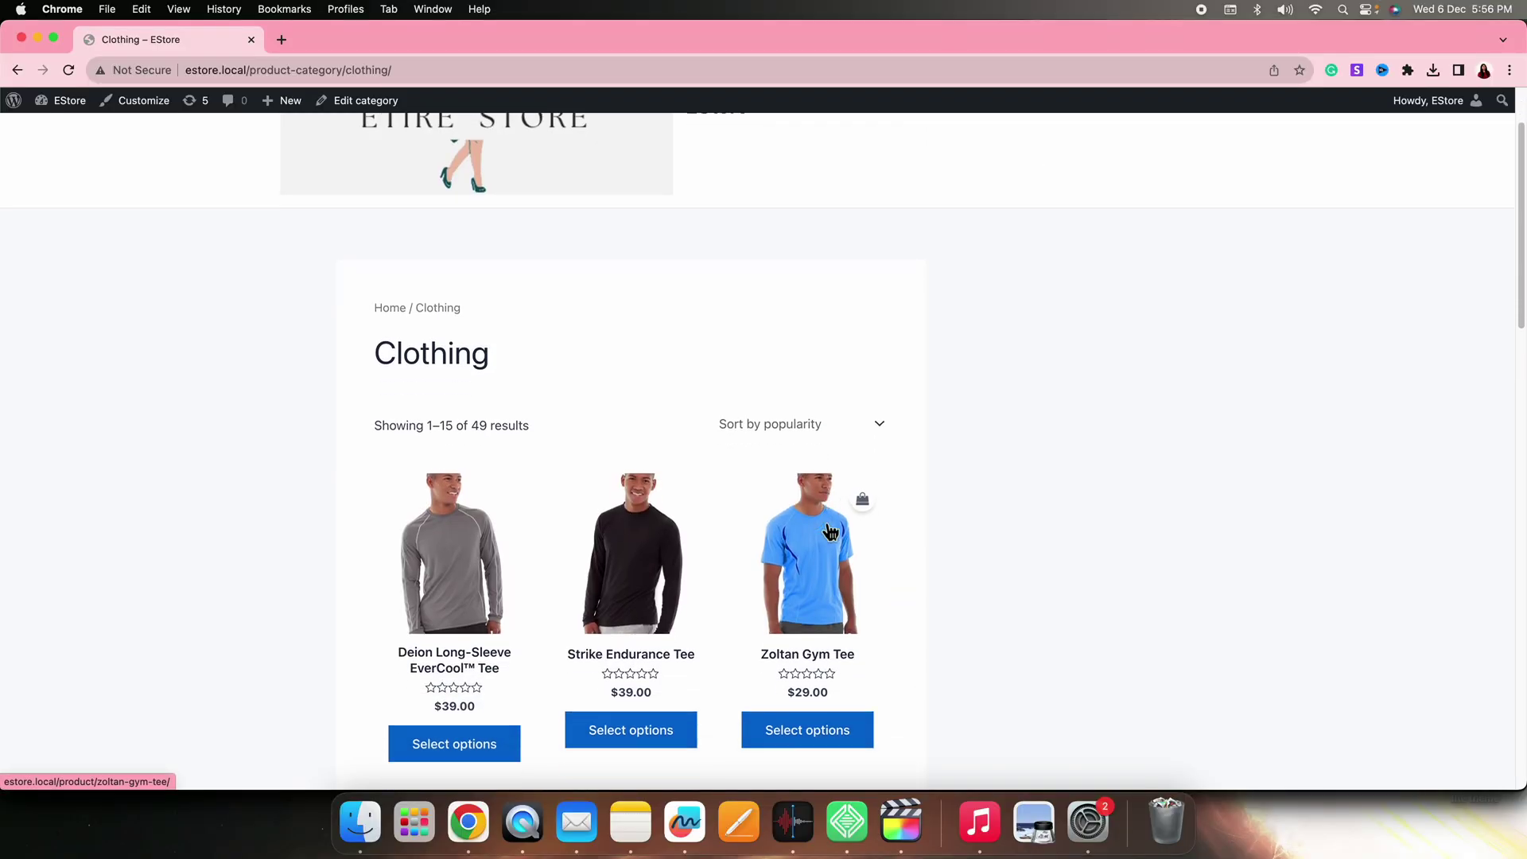
scroll(829, 531, down, 12)
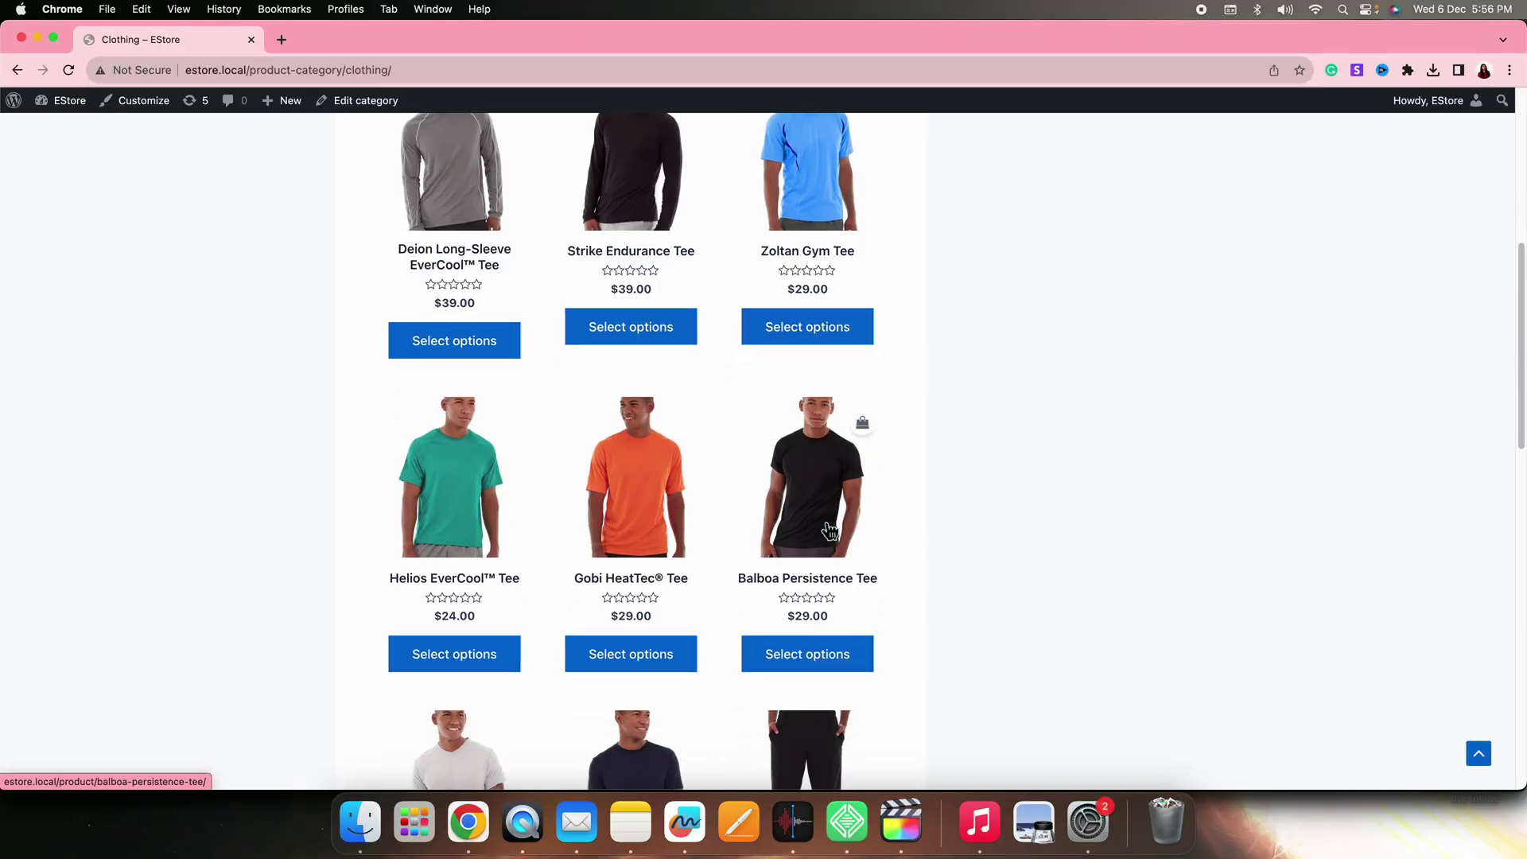
scroll(830, 531, down, 10)
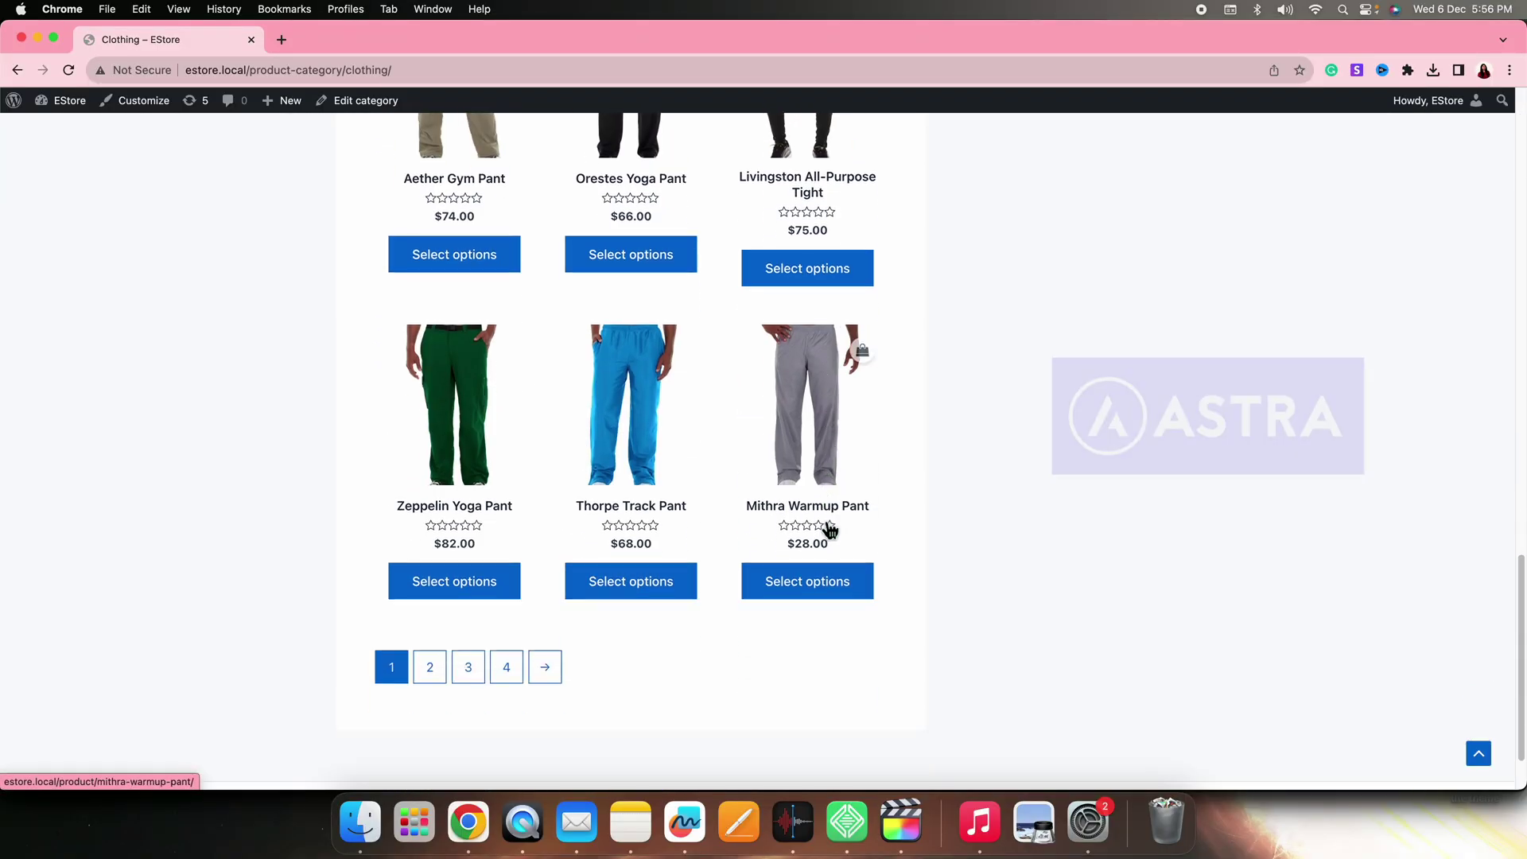
scroll(830, 530, up, 15)
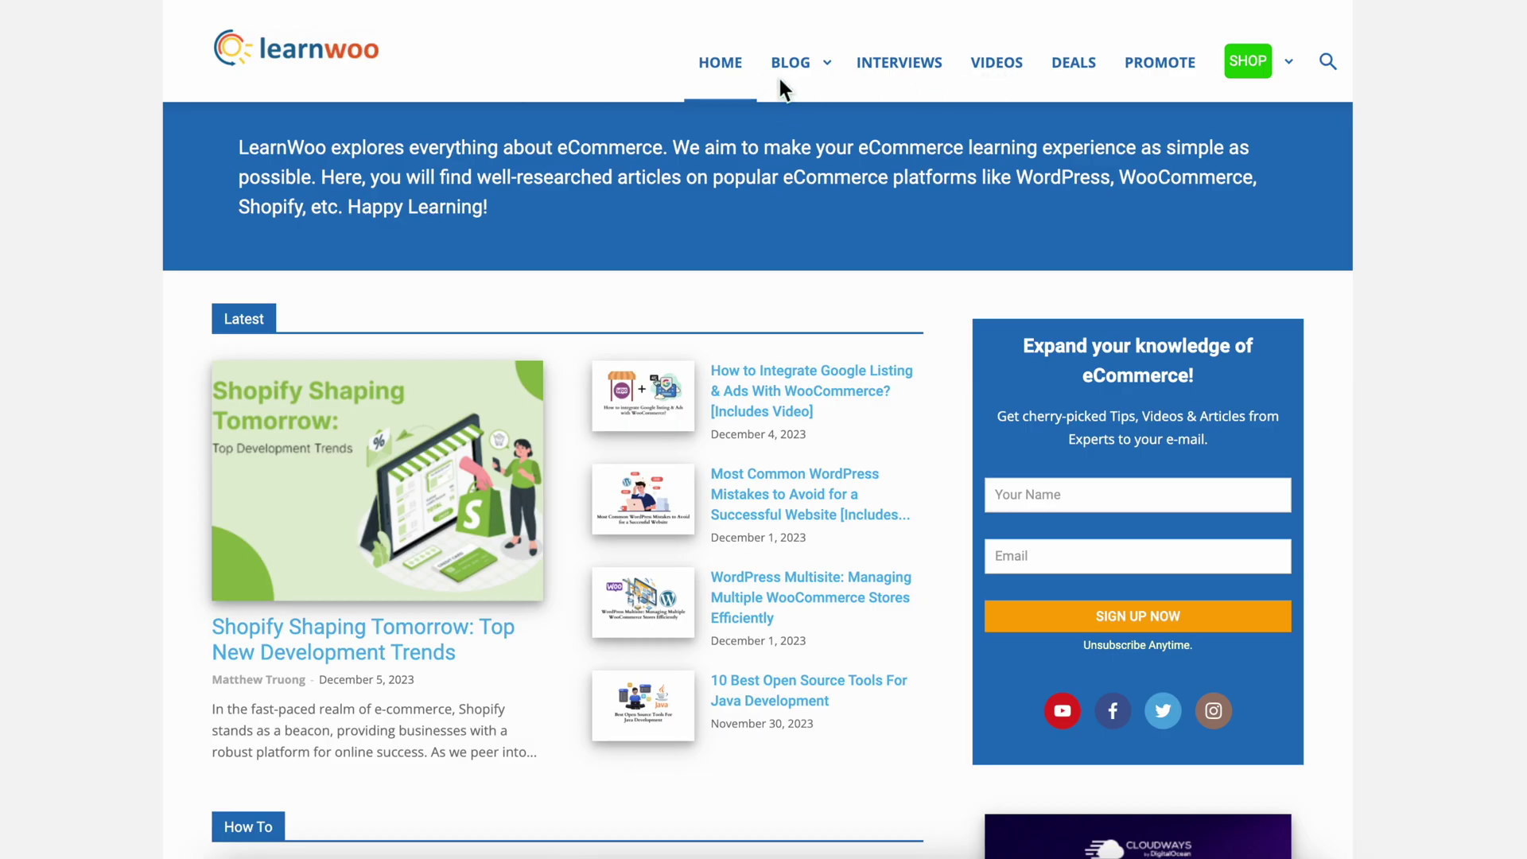
scroll(695, 285, down, 3)
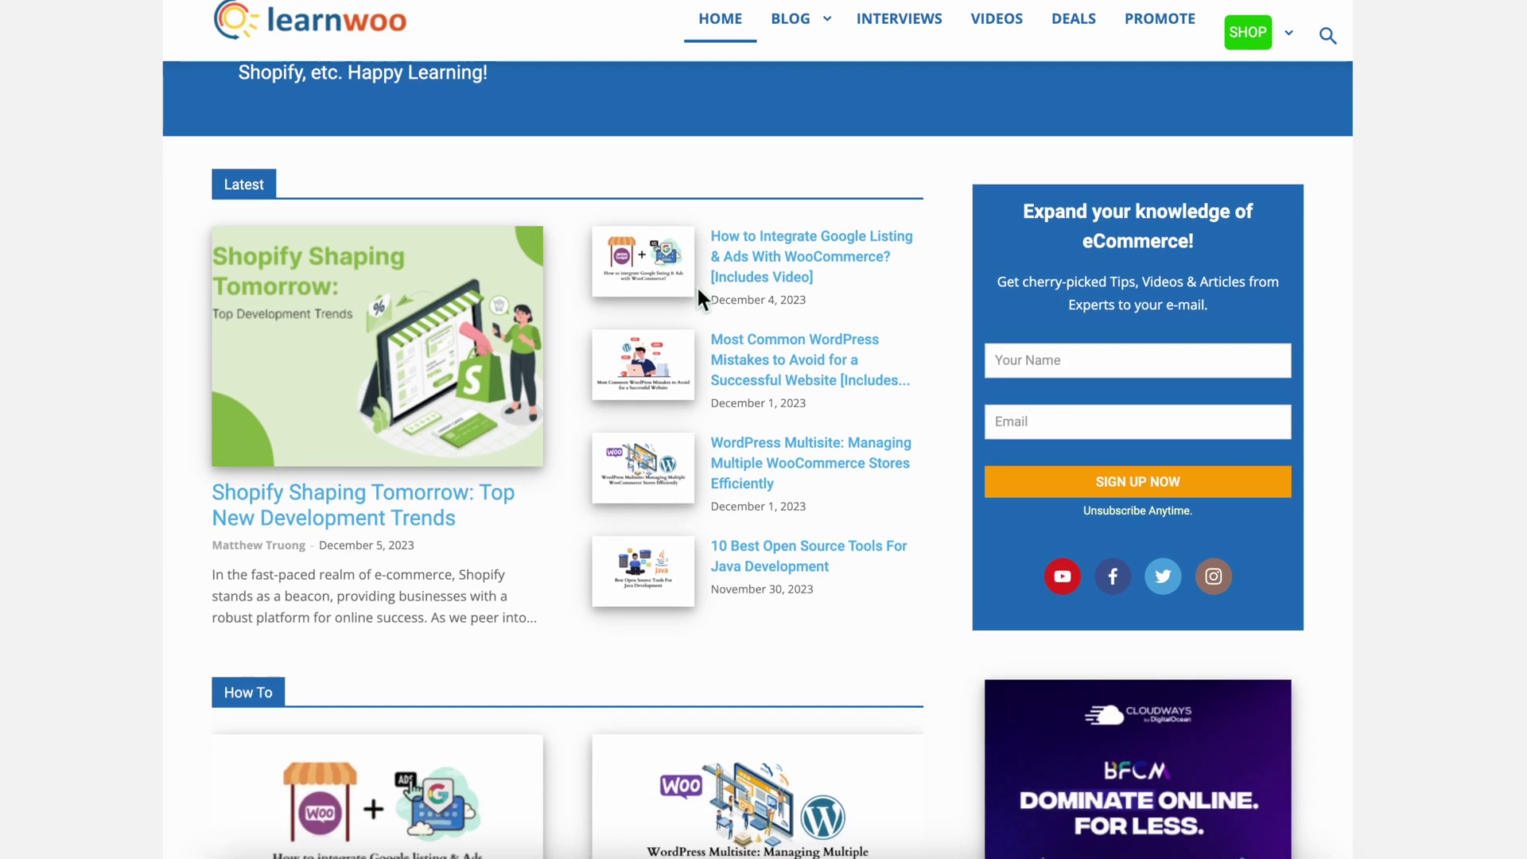